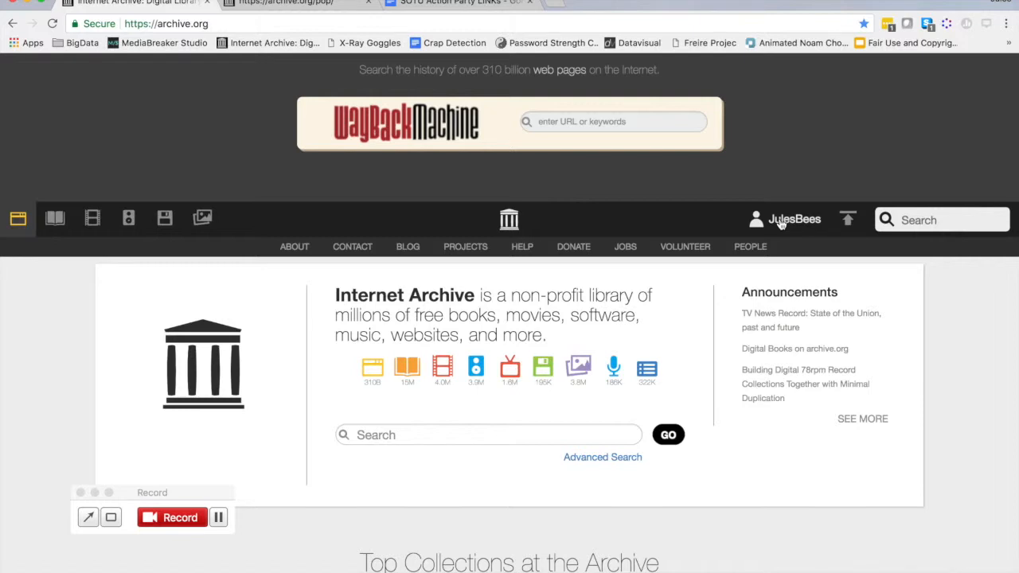
# - Switch to the Popcorn editor at archive.org/pop and examine its media, events and project settings areas
pyautogui.click(287, 4)
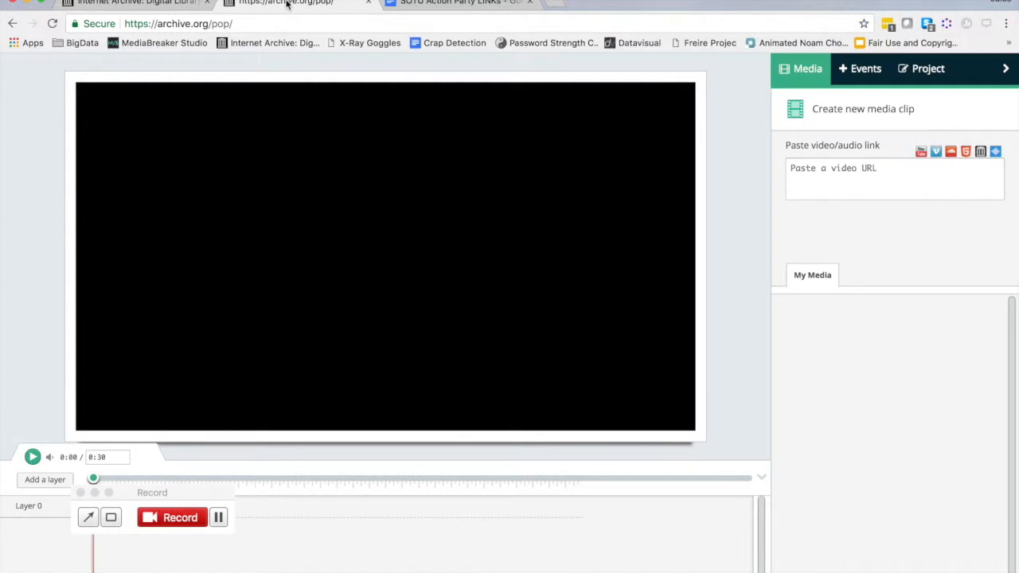
pyautogui.click(263, 22)
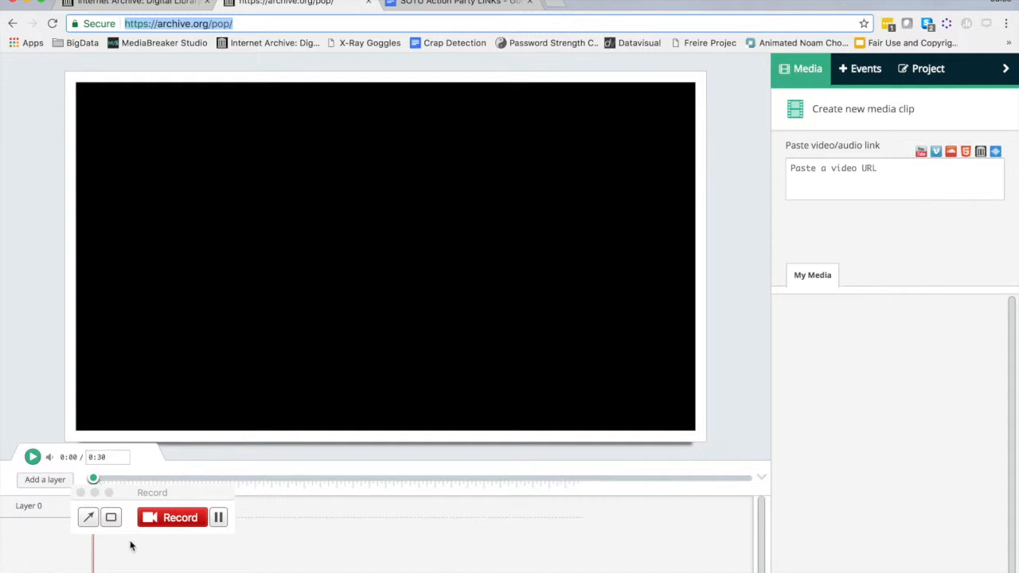
pyautogui.click(34, 458)
pyautogui.click(815, 173)
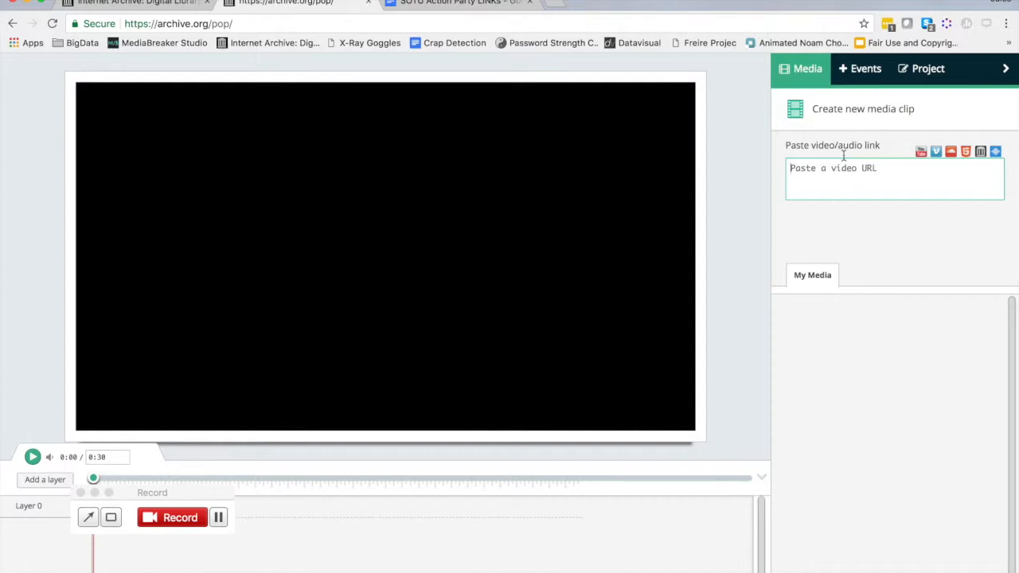
pyautogui.click(860, 68)
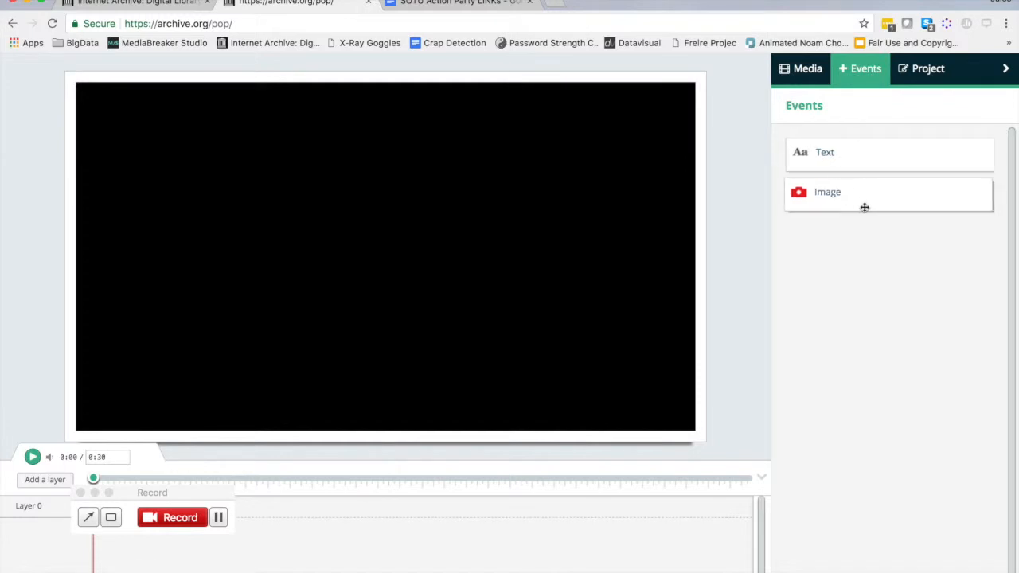
pyautogui.click(917, 71)
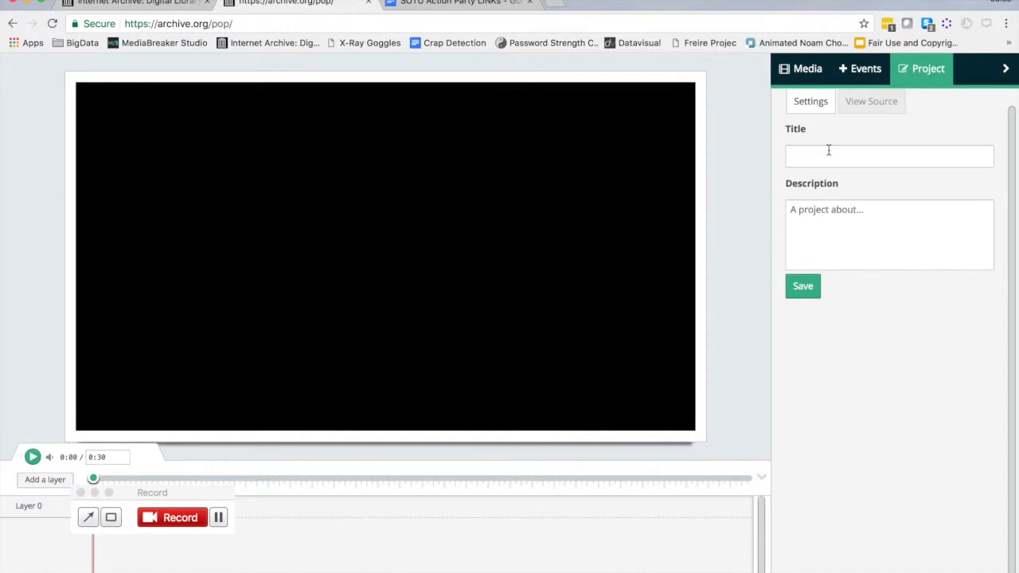
pyautogui.click(809, 295)
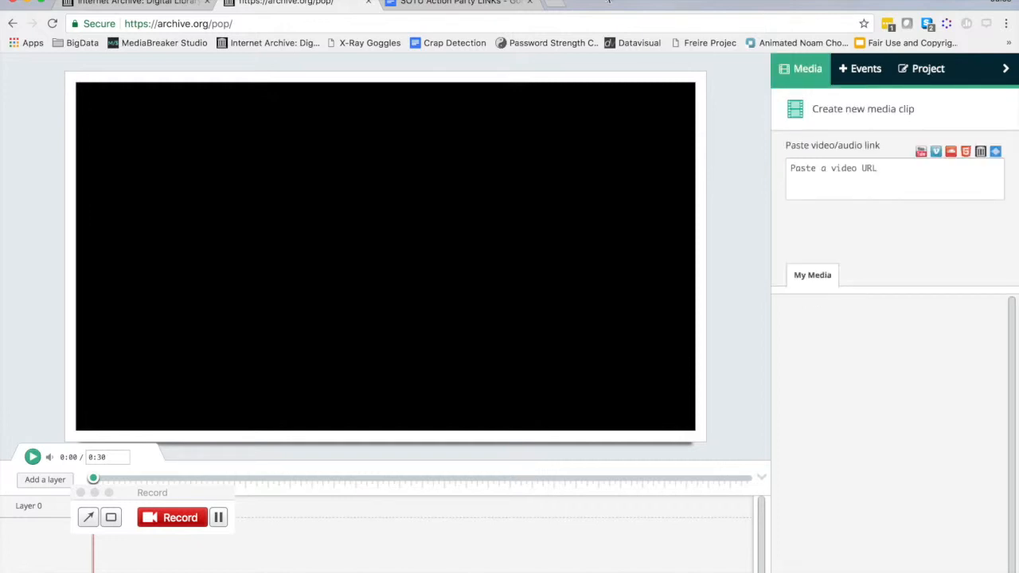
# - Copy the 2017 SOTU 7min cut-down link from the SOTU Action Party LINKs document in Google Docs
pyautogui.click(487, 4)
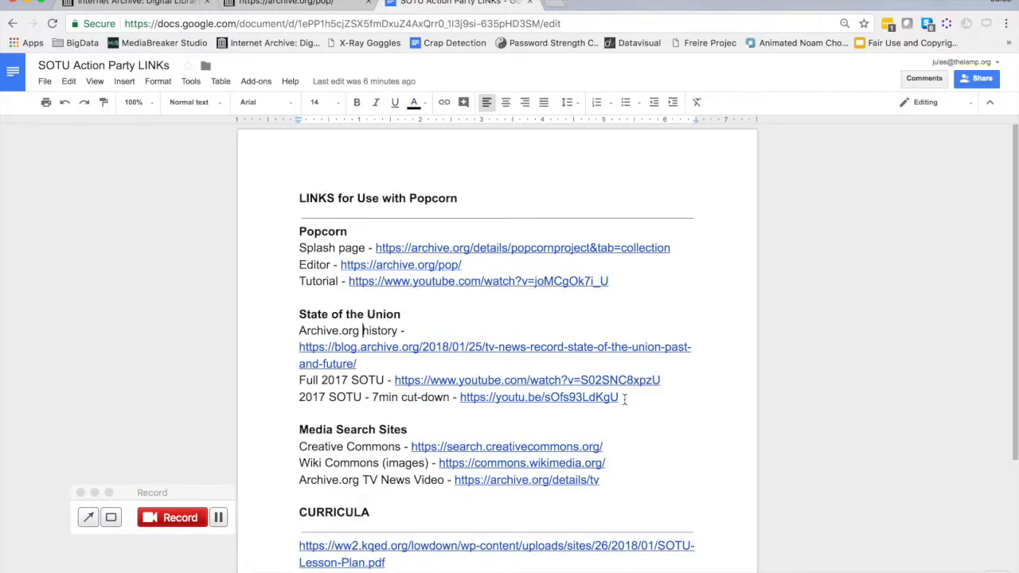
pyautogui.moveTo(624, 400); pyautogui.dragTo(457, 396)
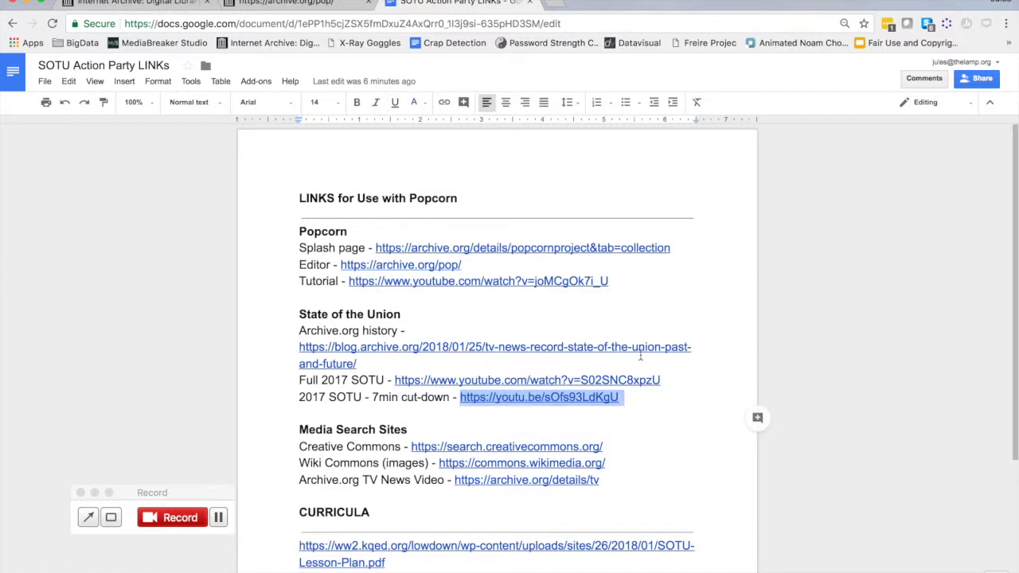
pyautogui.click(632, 410)
pyautogui.moveTo(627, 400); pyautogui.dragTo(463, 397)
pyautogui.press('super+c')
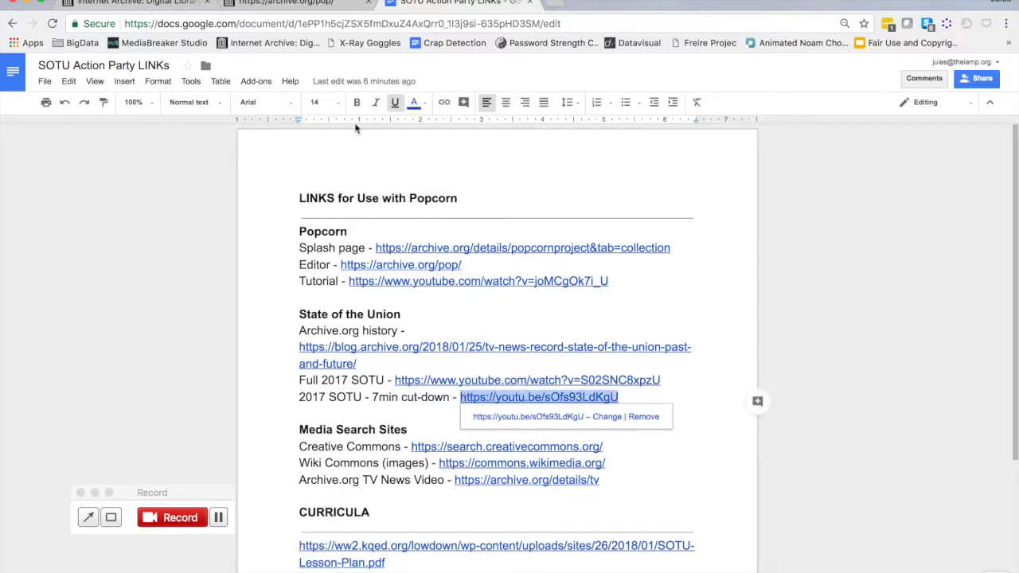
# - Switch back to the Popcorn editor and create a new media clip from the copied YouTube link
pyautogui.click(269, 6)
pyautogui.click(827, 176)
pyautogui.press('super+v')
pyautogui.click(818, 219)
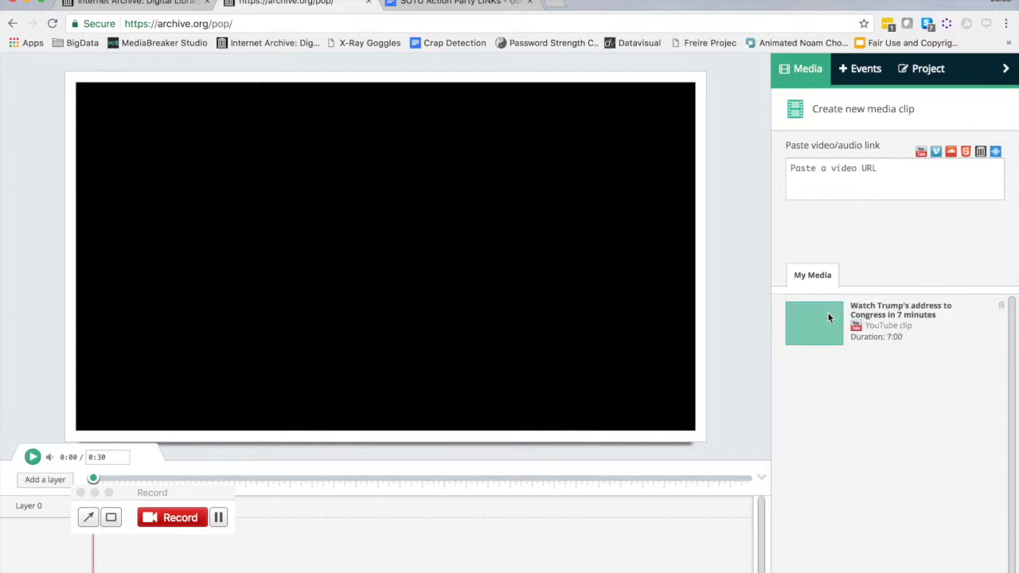
# - Place the Congress address clip on Layer 0, dismiss the warning, and align the clip's start to 0:00
pyautogui.moveTo(816, 322); pyautogui.dragTo(267, 505)
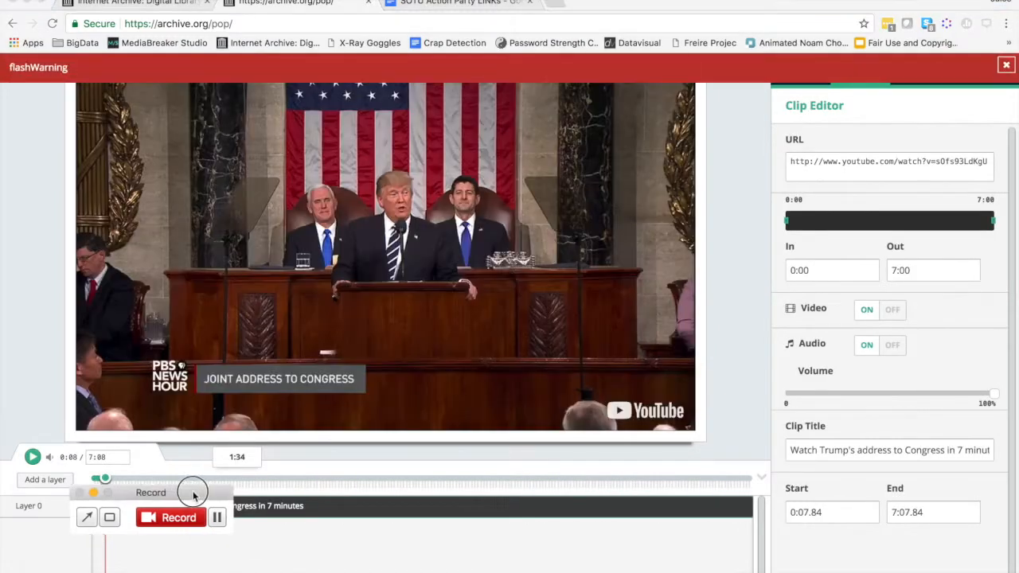
pyautogui.moveTo(193, 495); pyautogui.dragTo(113, 555)
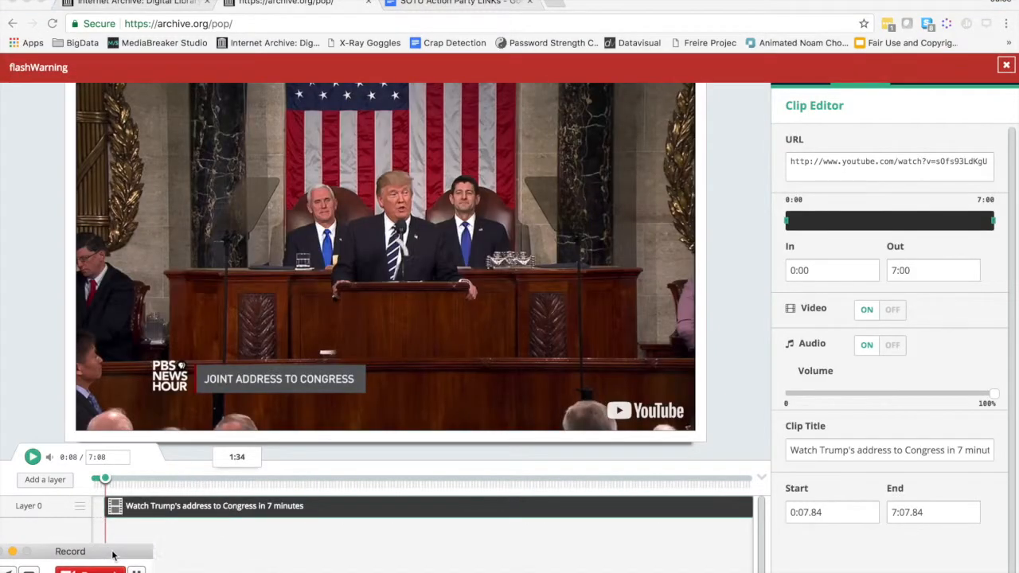
pyautogui.click(1008, 66)
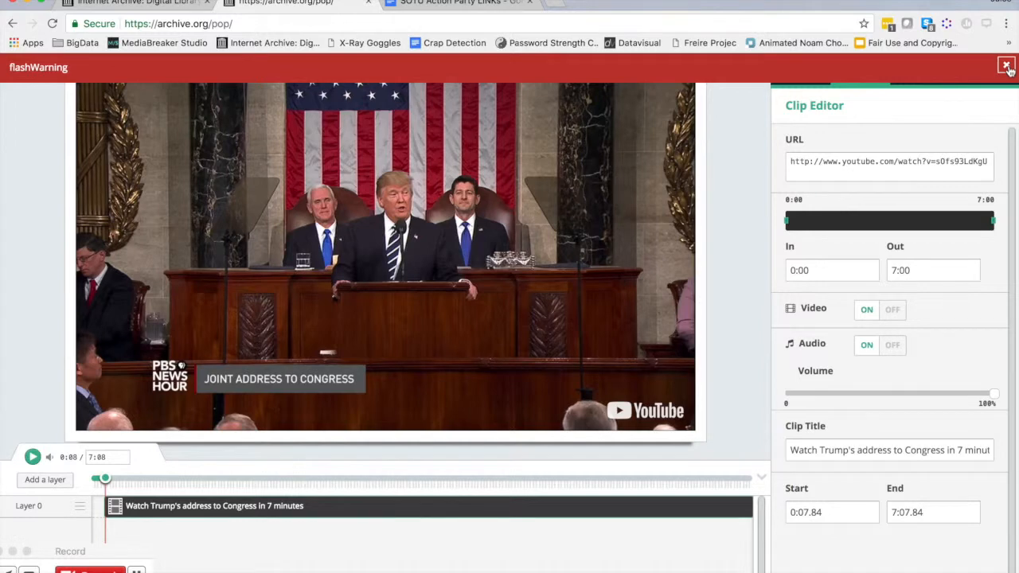
pyautogui.click(1007, 67)
pyautogui.moveTo(244, 505); pyautogui.dragTo(44, 495)
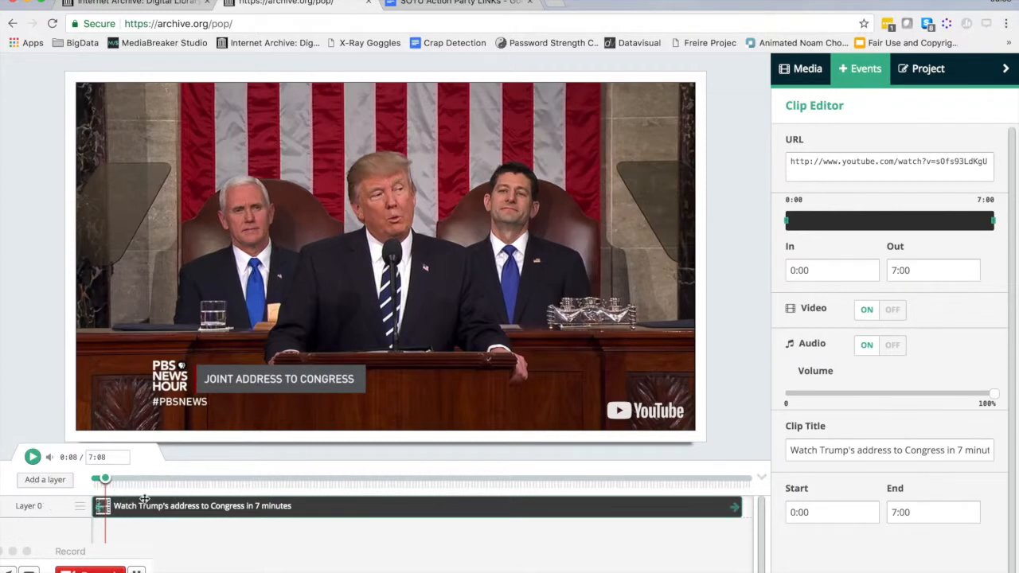
# - Preview the clip from its beginning, and view the frames at 0:24 and 1:58
pyautogui.moveTo(103, 479); pyautogui.dragTo(49, 483)
pyautogui.click(32, 458)
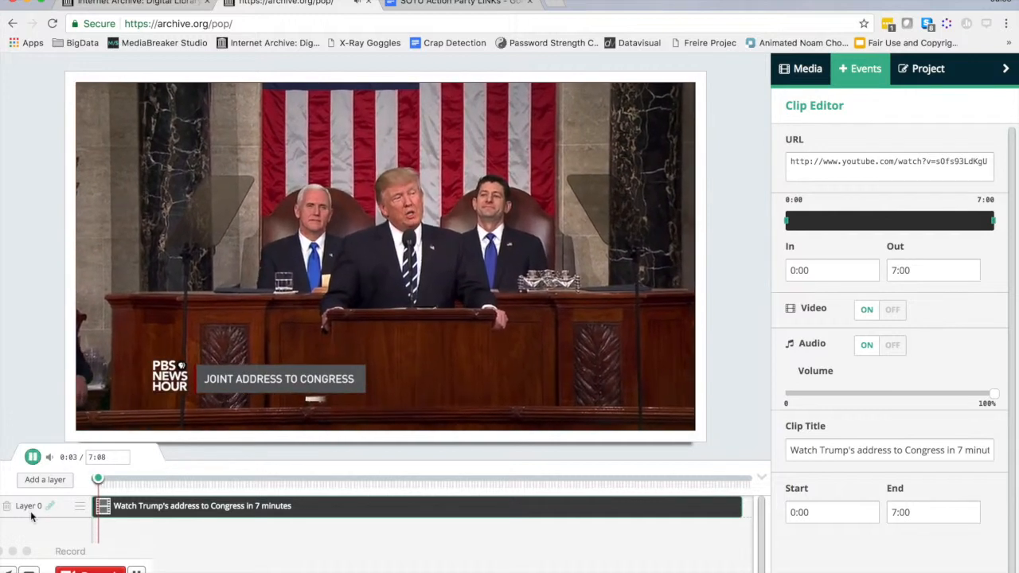
pyautogui.click(33, 457)
pyautogui.click(131, 479)
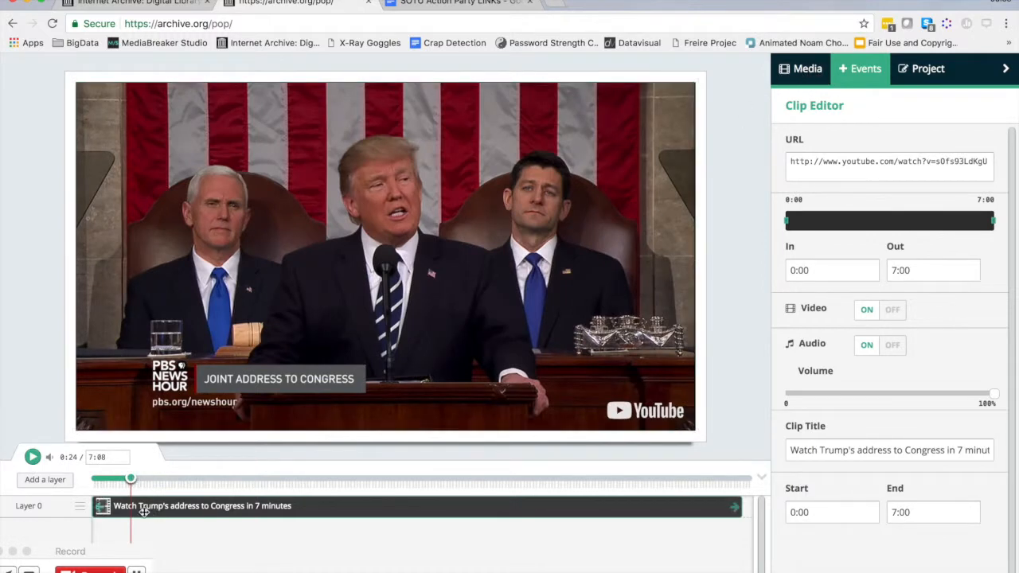
pyautogui.click(275, 480)
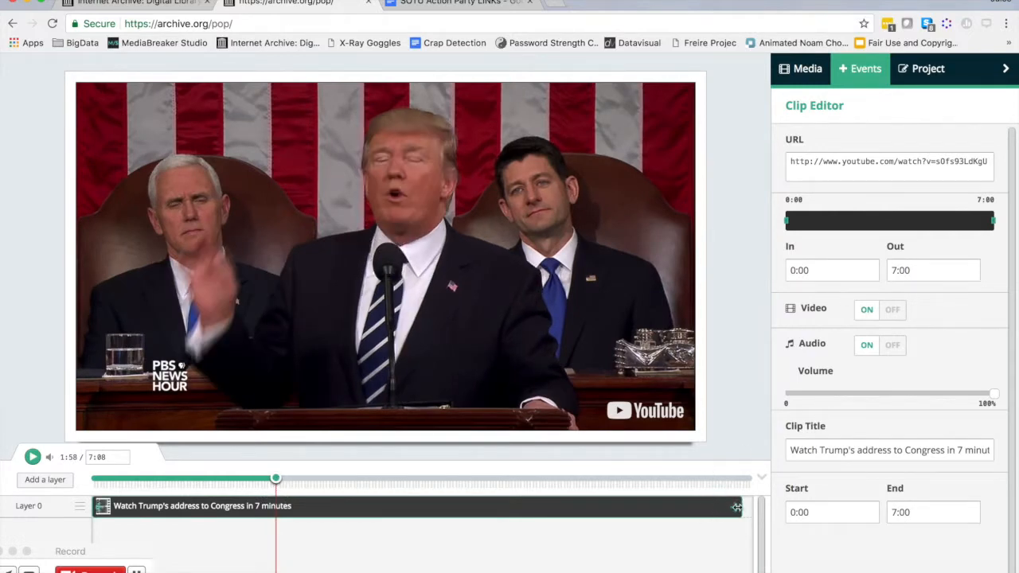
# - Trim the video clip's end on the timeline to about 2:43
pyautogui.moveTo(736, 507); pyautogui.dragTo(321, 506)
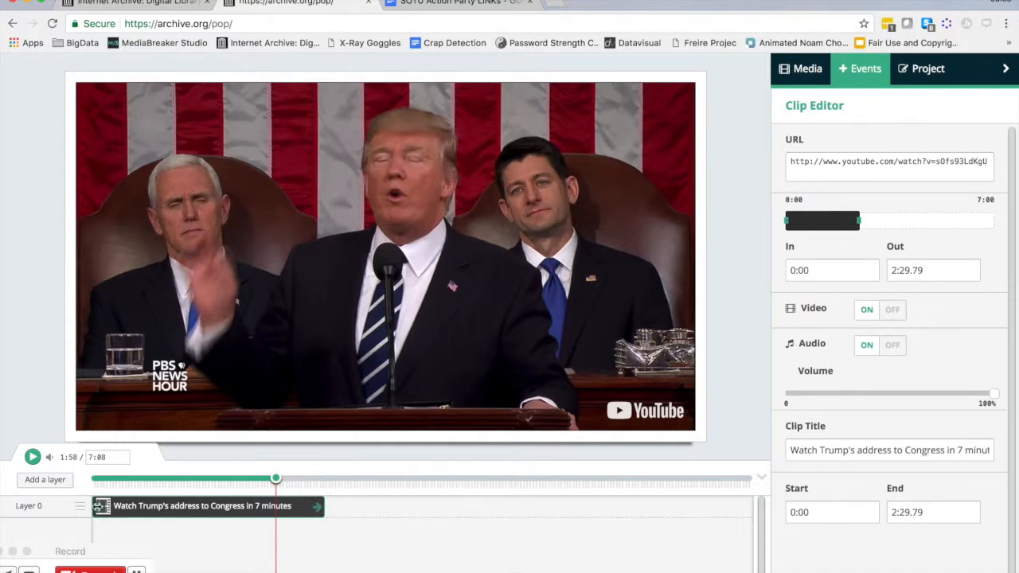
pyautogui.moveTo(313, 504); pyautogui.dragTo(342, 506)
pyautogui.click(821, 269)
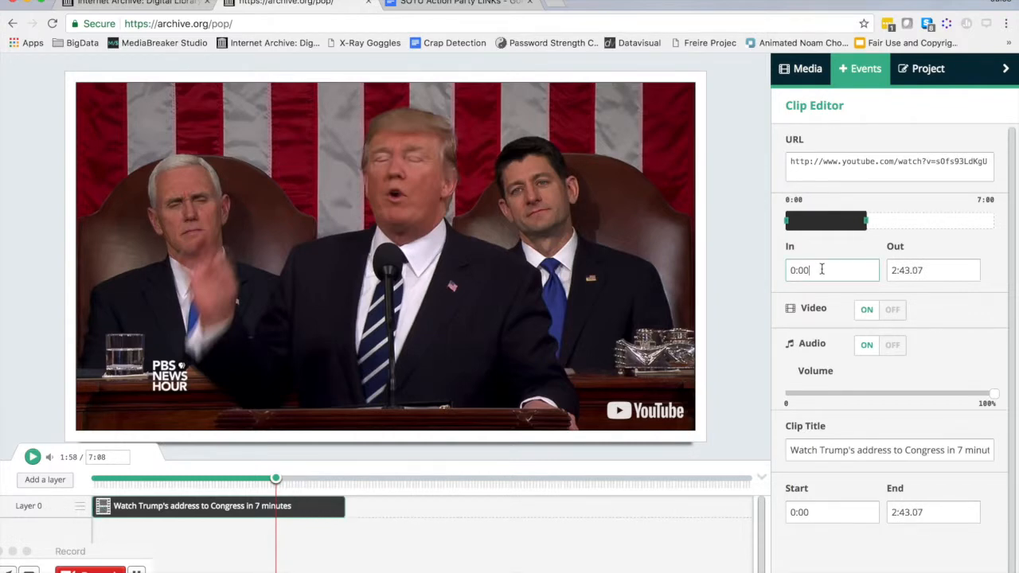
pyautogui.doubleClick(821, 270)
pyautogui.moveTo(941, 267); pyautogui.dragTo(883, 271)
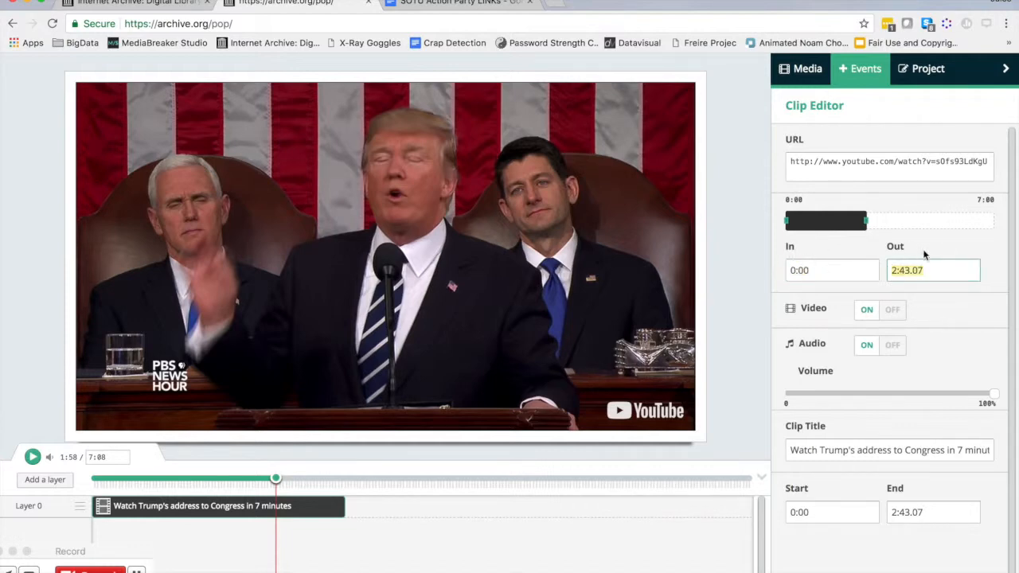
# - Set the video clip's In point to 0:08
pyautogui.click(816, 270)
pyautogui.moveTo(787, 221)
pyautogui.mouseDown()
pyautogui.moveTo(804, 221)
pyautogui.moveTo(793, 223)
pyautogui.mouseUp()
pyautogui.moveTo(803, 272); pyautogui.dragTo(816, 288)
pyautogui.write('8')
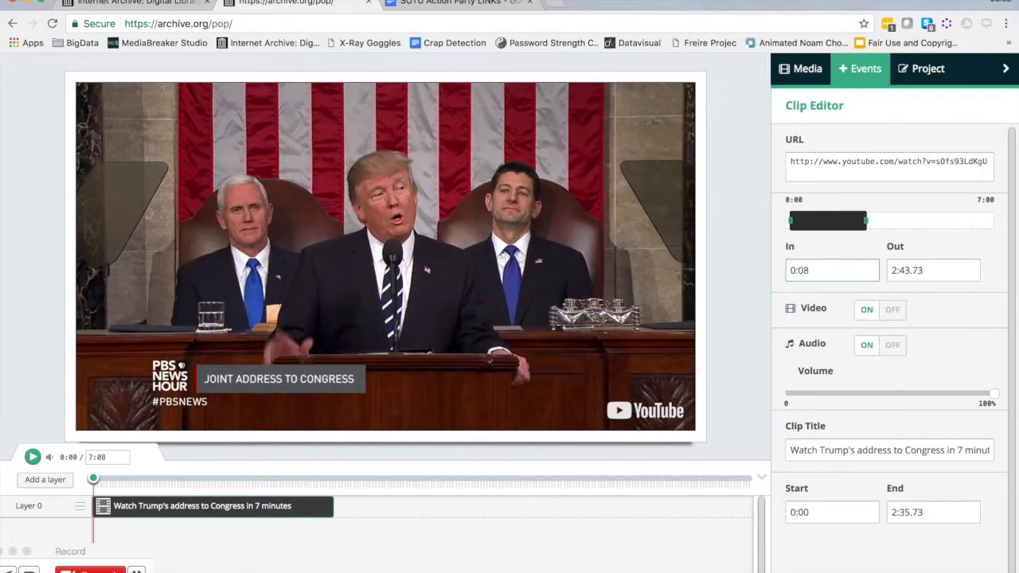
pyautogui.click(799, 271)
pyautogui.moveTo(796, 270); pyautogui.dragTo(824, 273)
pyautogui.click(944, 269)
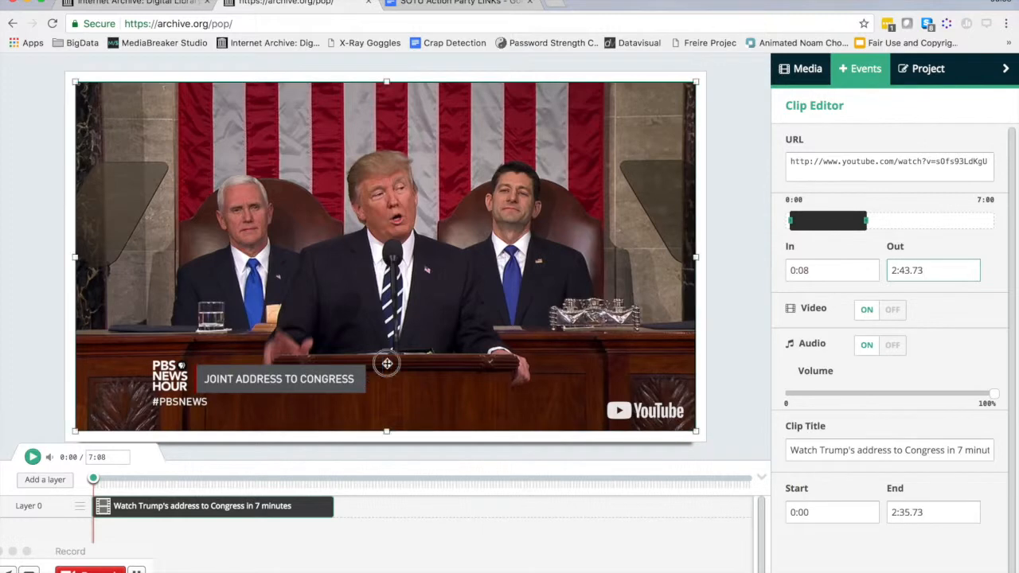
# - Add a text event to the video and place it above the speaker's head
pyautogui.click(788, 68)
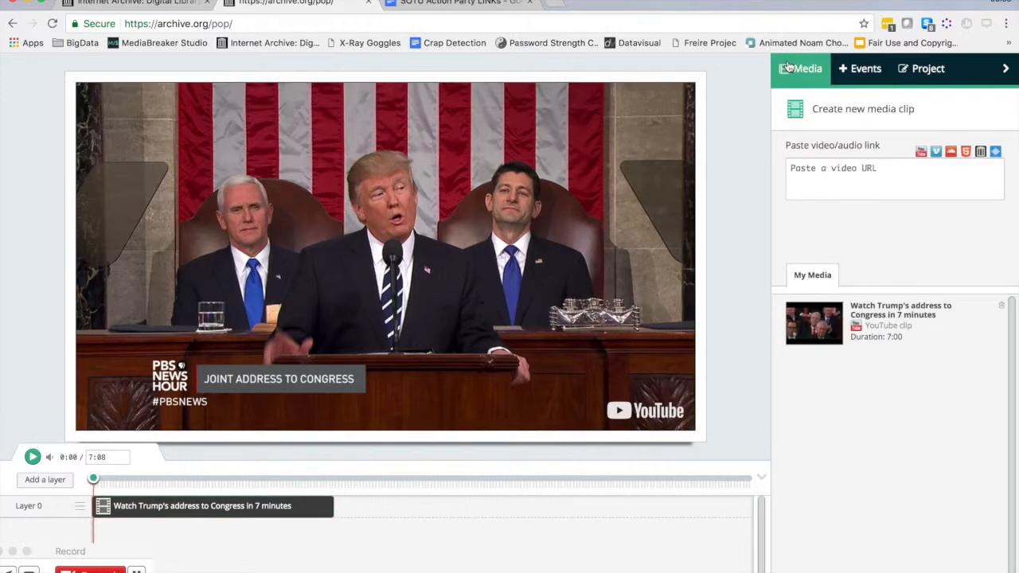
pyautogui.click(867, 73)
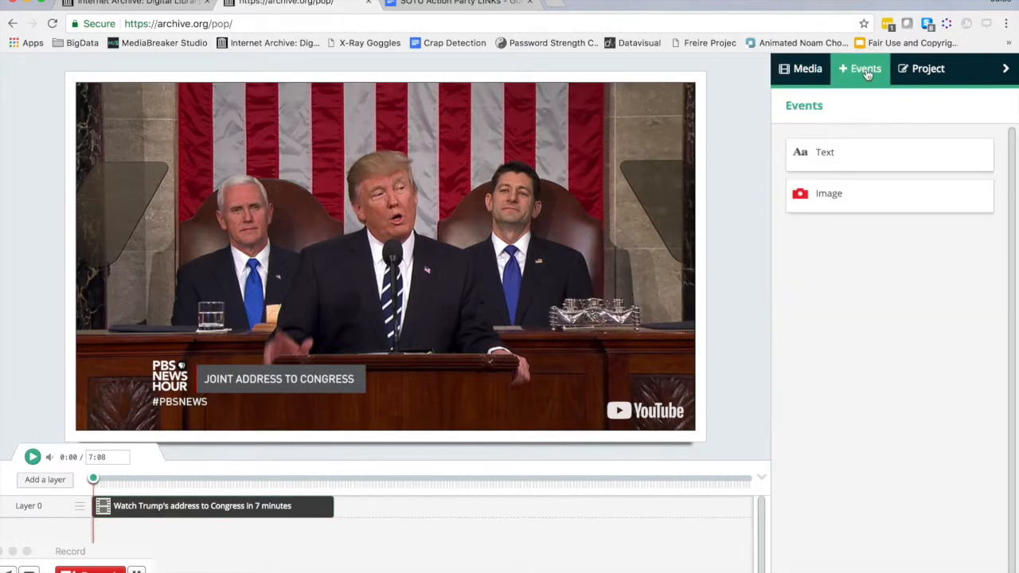
pyautogui.moveTo(845, 151); pyautogui.dragTo(427, 286)
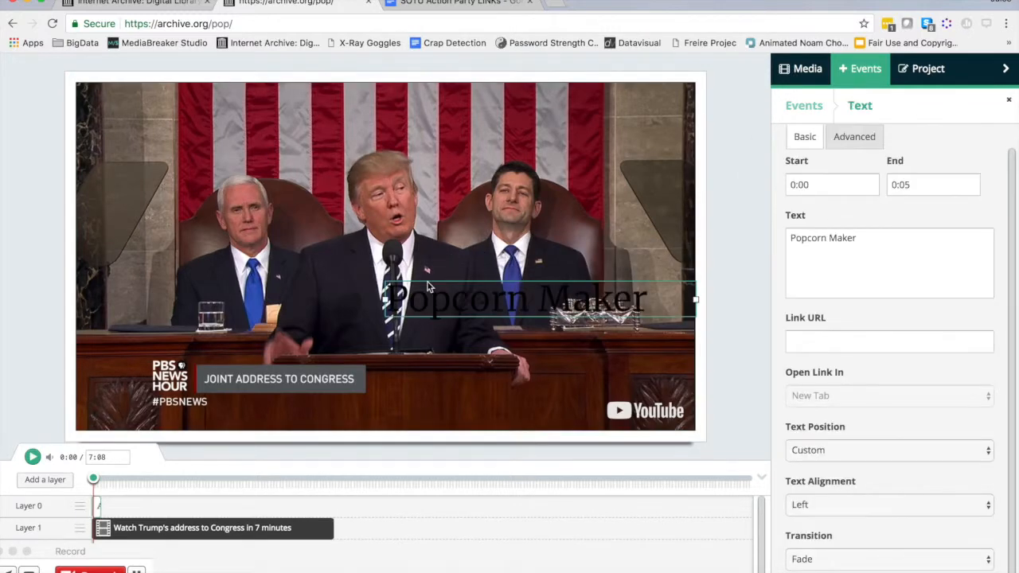
pyautogui.moveTo(504, 291); pyautogui.dragTo(346, 113)
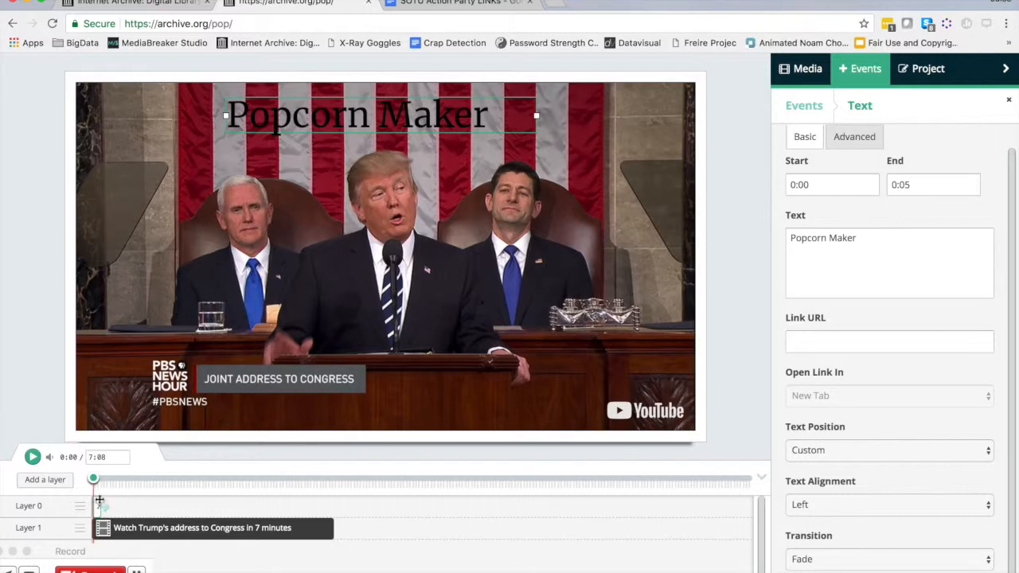
# - Move the text event along the timeline to start at about 0:46, and set the playhead to 0:49
pyautogui.moveTo(100, 506); pyautogui.dragTo(161, 481)
pyautogui.click(164, 479)
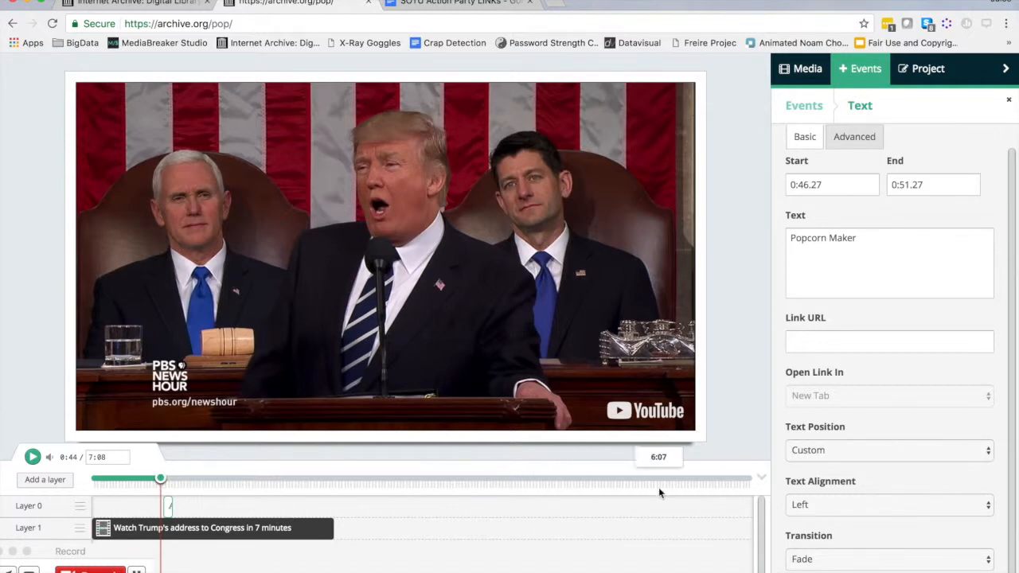
pyautogui.click(158, 480)
pyautogui.moveTo(158, 480); pyautogui.dragTo(168, 479)
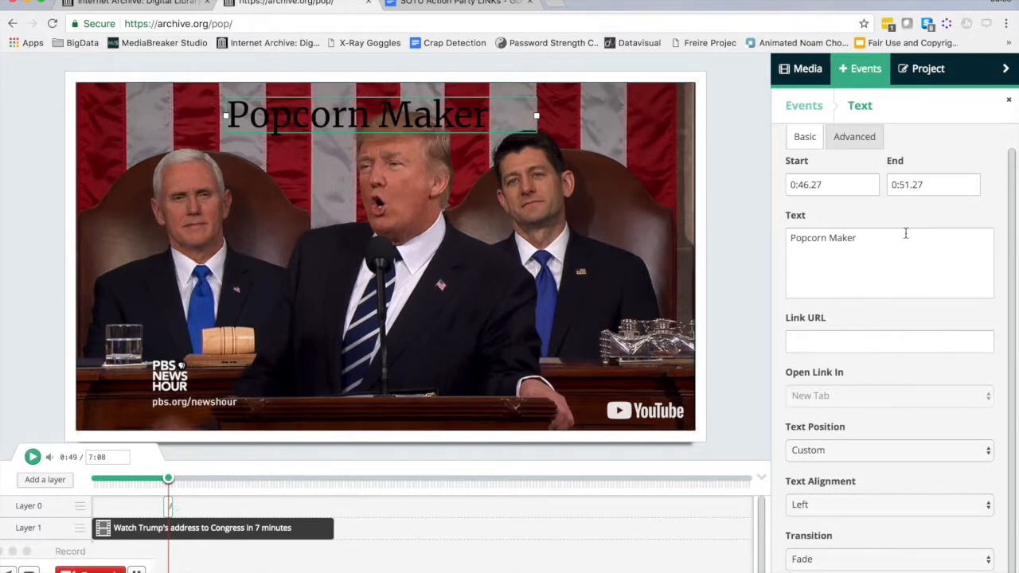
# - Change the text event's font to Open Sans
pyautogui.click(855, 137)
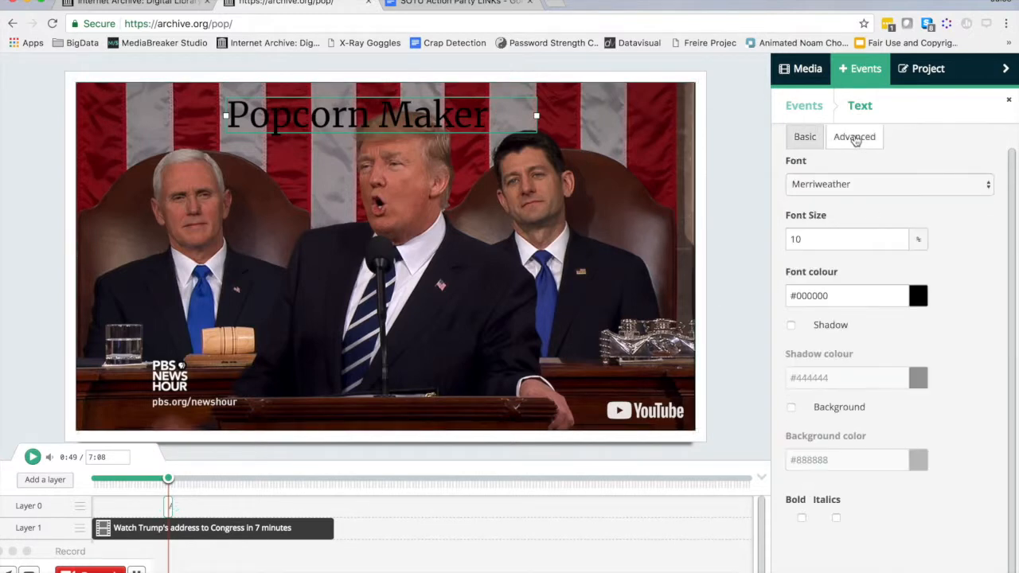
pyautogui.click(872, 186)
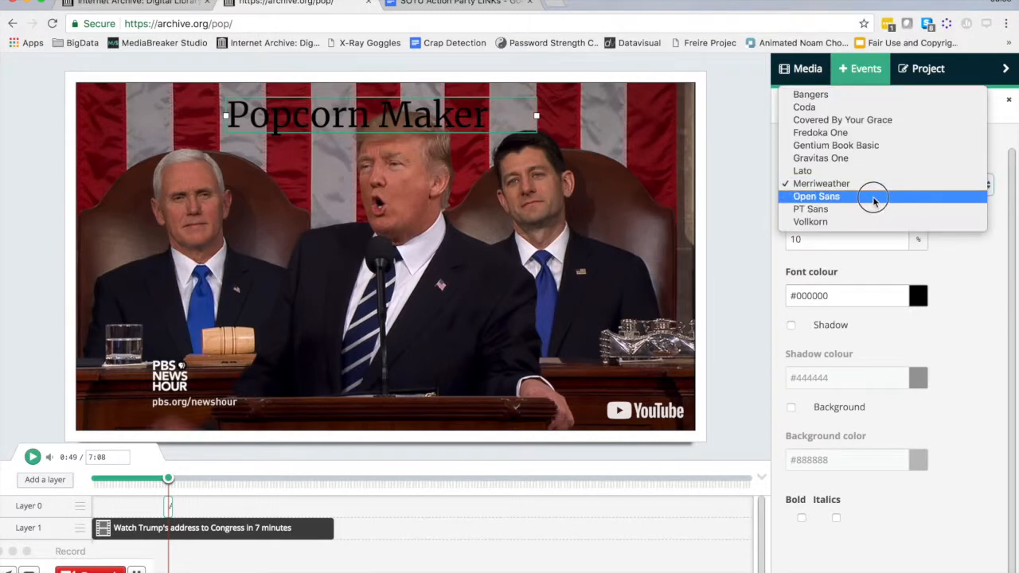
pyautogui.click(873, 197)
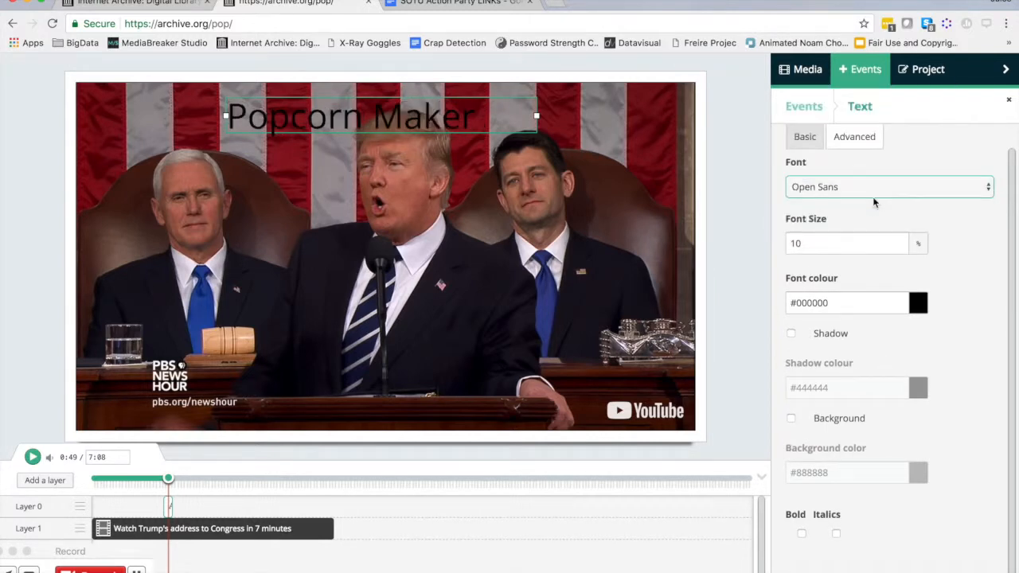
# - Try a font size of 30% for the text event, and settle on 20%
pyautogui.click(873, 244)
pyautogui.moveTo(873, 244); pyautogui.dragTo(749, 242)
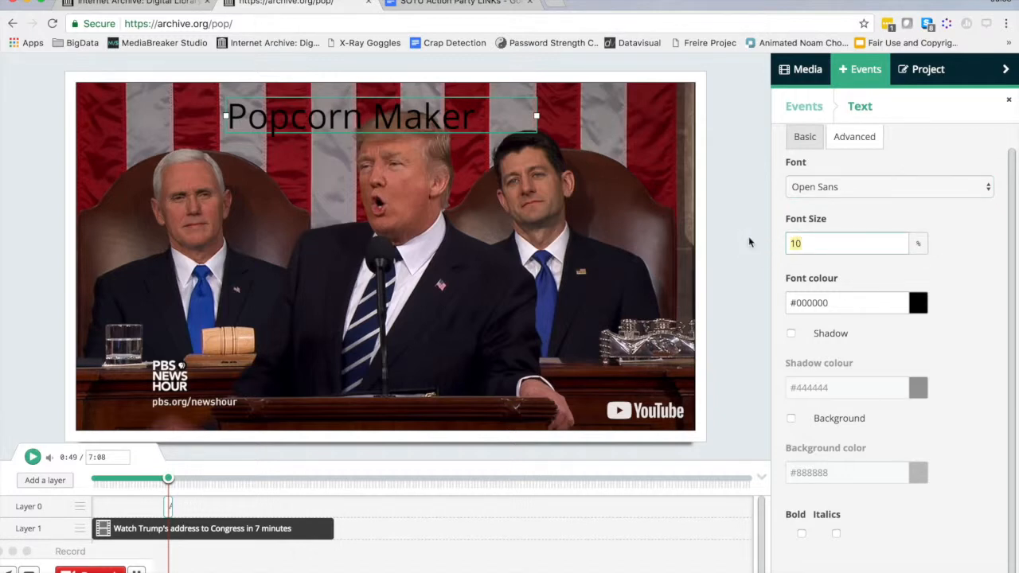
pyautogui.write('30')
pyautogui.click(717, 248)
pyautogui.moveTo(812, 246); pyautogui.dragTo(769, 244)
pyautogui.write('20')
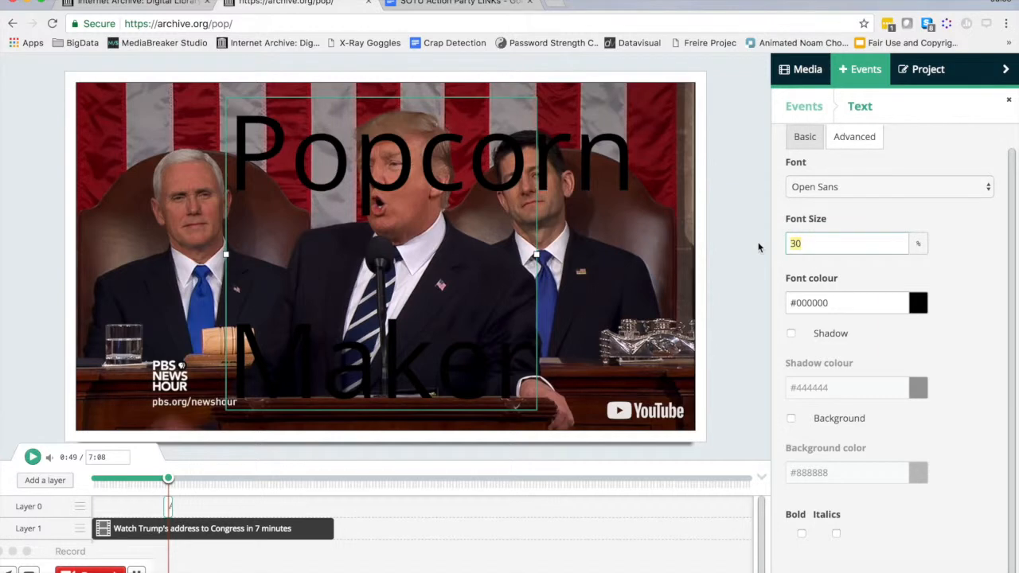
pyautogui.click(541, 169)
# - Set the text event's font colour to yellow, #fae647
pyautogui.click(827, 301)
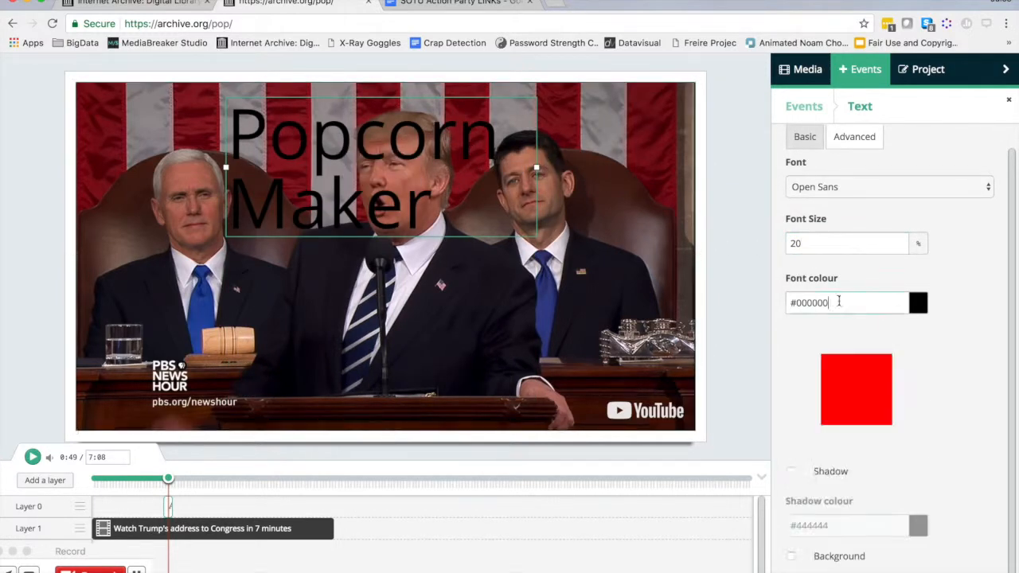
pyautogui.moveTo(858, 369)
pyautogui.mouseDown()
pyautogui.moveTo(868, 336)
pyautogui.moveTo(904, 355)
pyautogui.mouseUp()
pyautogui.click(880, 360)
pyautogui.click(831, 380)
pyautogui.moveTo(831, 381)
pyautogui.mouseDown()
pyautogui.moveTo(823, 372)
pyautogui.moveTo(825, 381)
pyautogui.mouseUp()
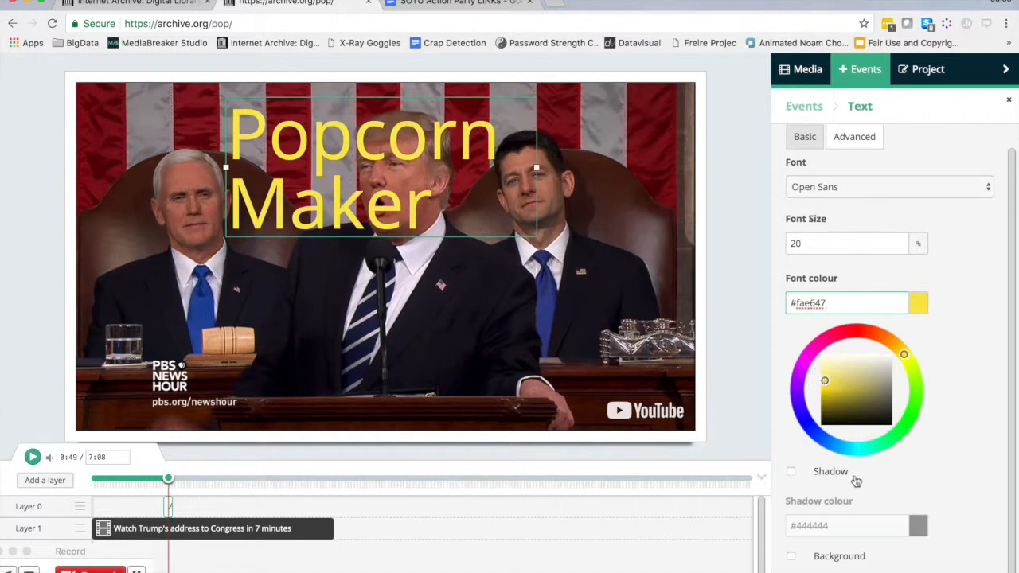
# - Replace the text event's wording with "critical comment" and set its text alignment to Center
pyautogui.click(805, 136)
pyautogui.moveTo(856, 244); pyautogui.dragTo(727, 204)
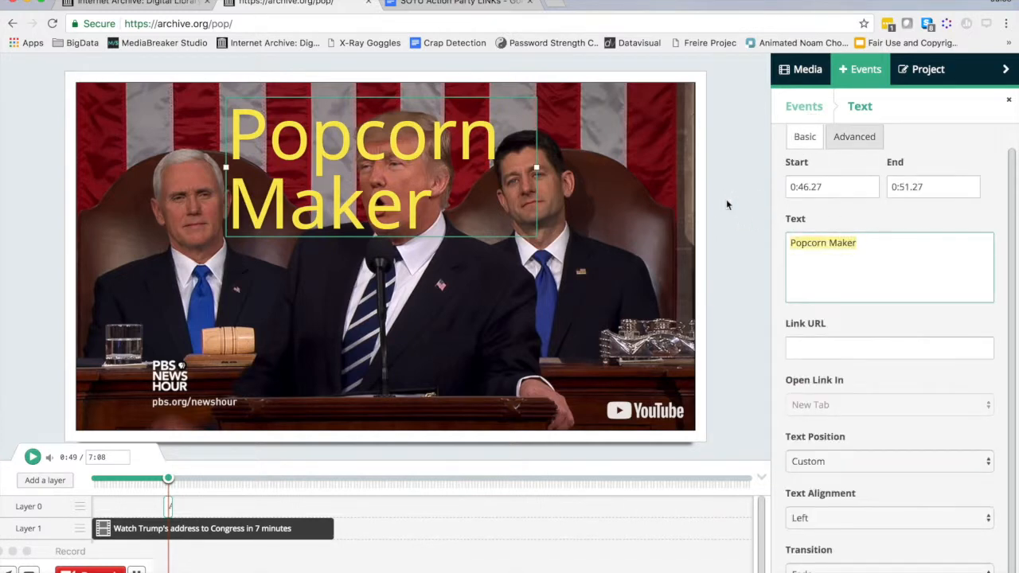
pyautogui.write('critical comment')
pyautogui.scroll(-1, 887, 362)
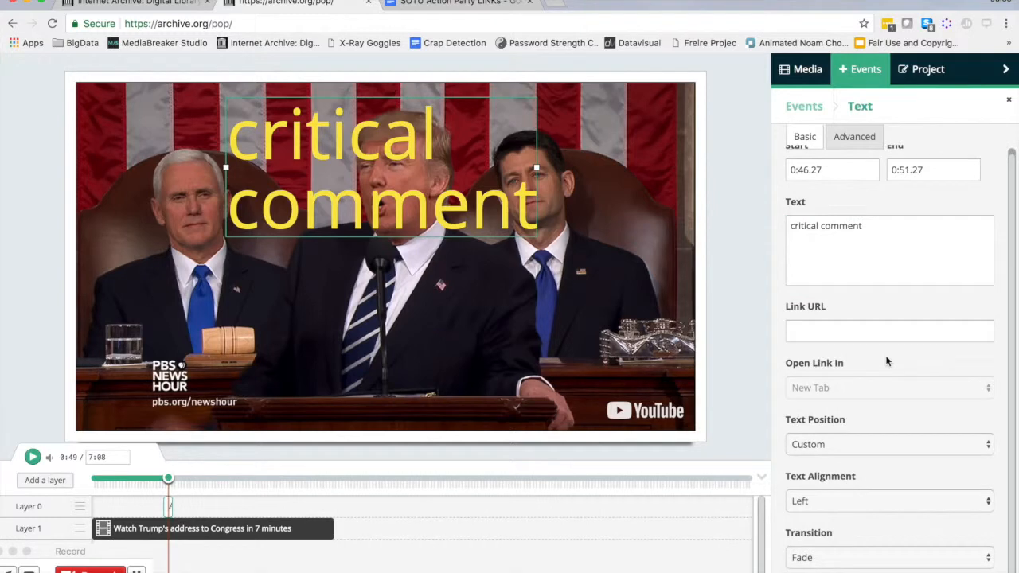
pyautogui.click(875, 250)
pyautogui.click(858, 503)
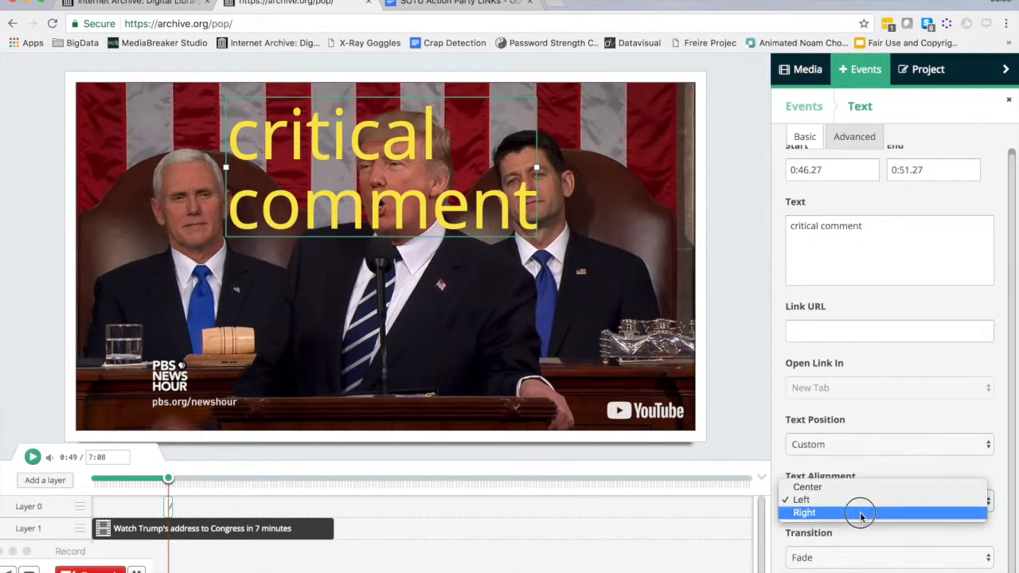
pyautogui.click(864, 485)
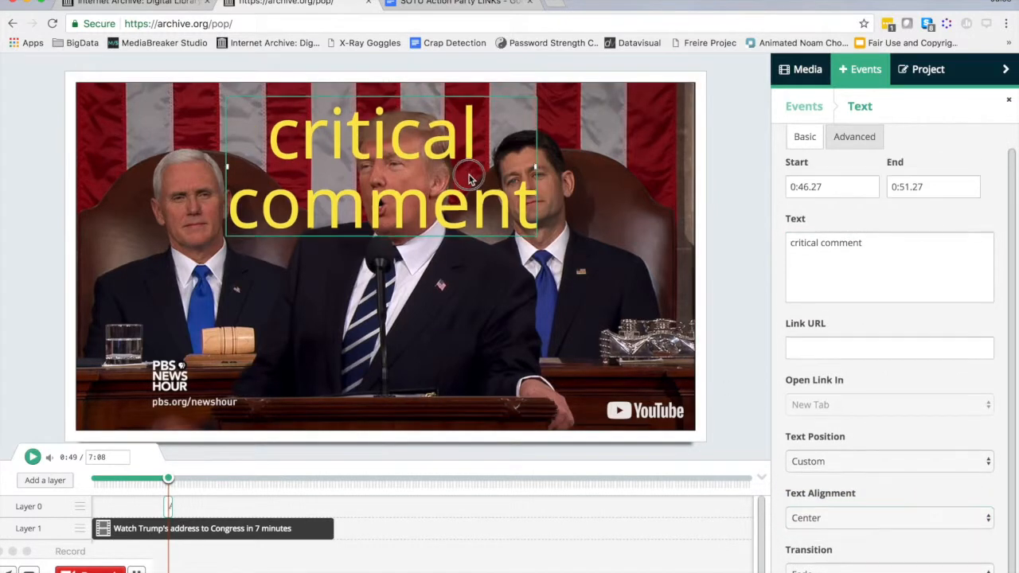
# - Move the text box to the lower part of the video and widen it on both sides so the text fits on one line
pyautogui.moveTo(309, 104); pyautogui.dragTo(268, 269)
pyautogui.moveTo(497, 334); pyautogui.dragTo(661, 335)
pyautogui.moveTo(186, 334); pyautogui.dragTo(75, 334)
pyautogui.moveTo(385, 277); pyautogui.dragTo(410, 297)
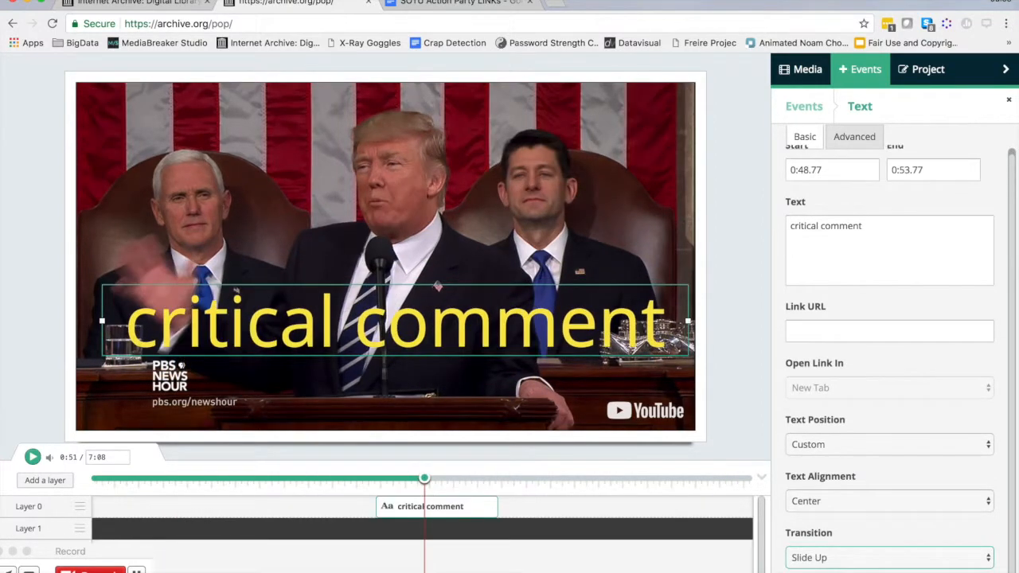
# - Set the playhead to 1:01 and add a second text event on Layer 0 starting at about 1:02
pyautogui.moveTo(246, 478); pyautogui.dragTo(273, 481)
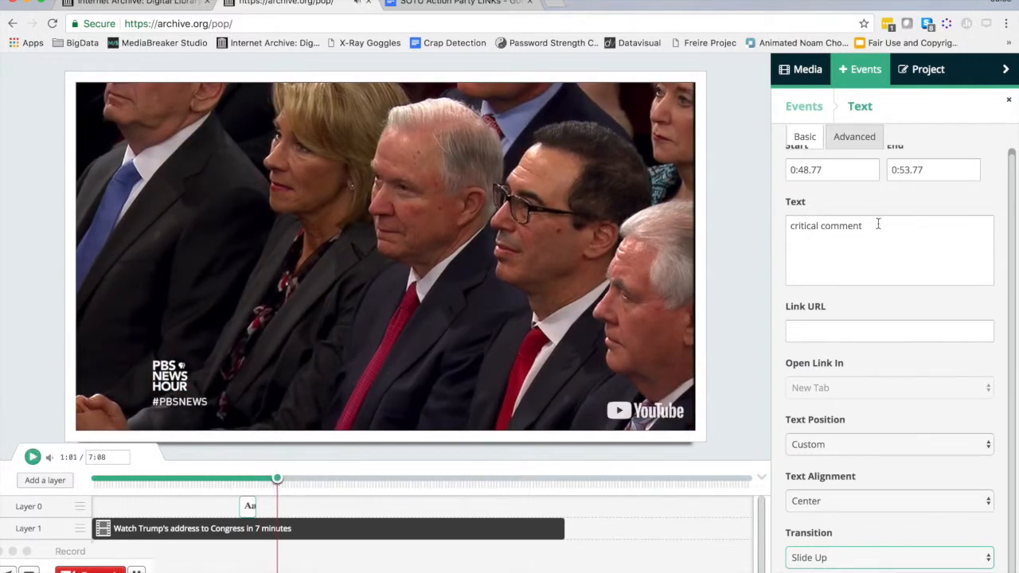
pyautogui.click(795, 80)
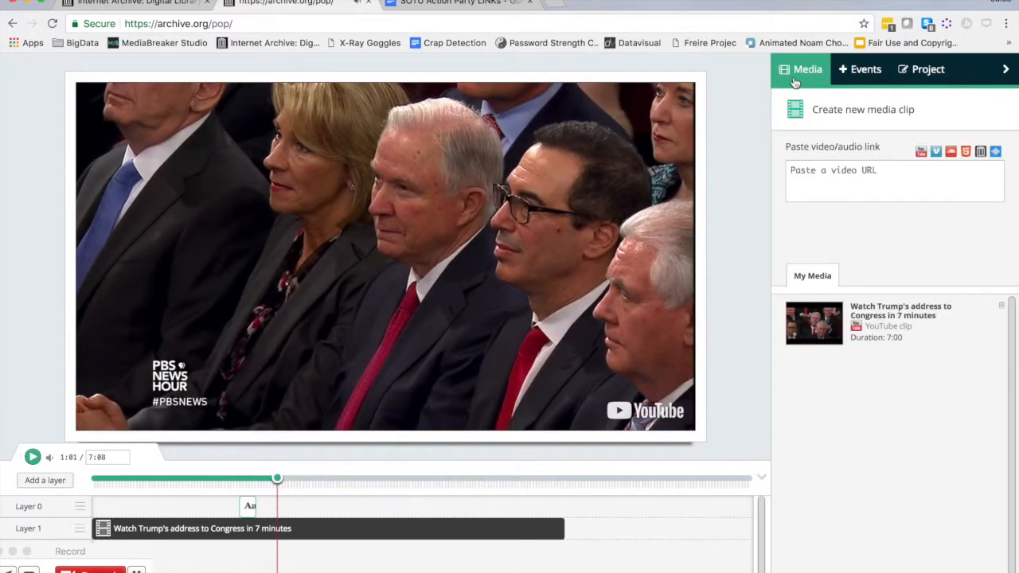
pyautogui.click(864, 71)
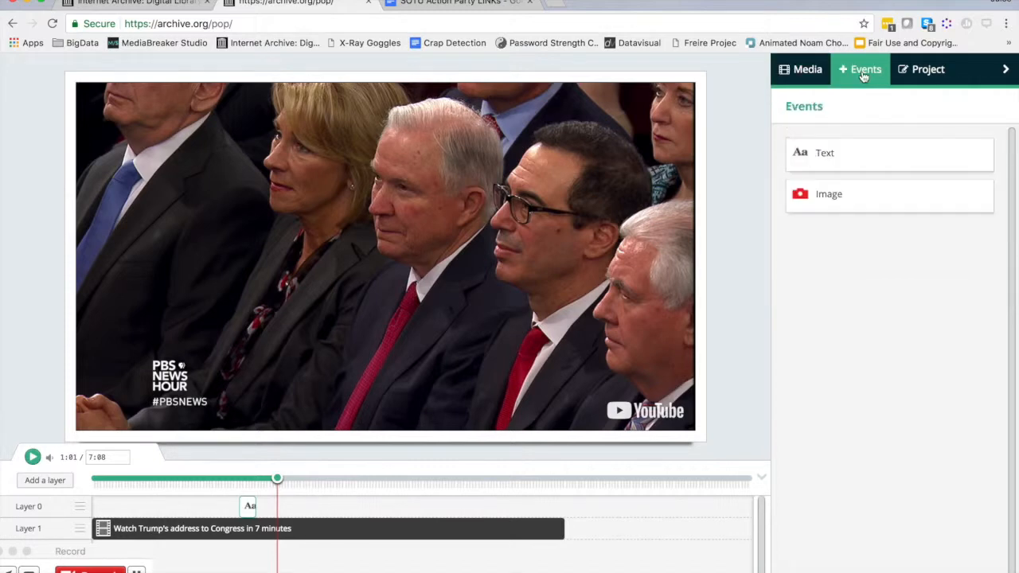
pyautogui.moveTo(856, 150); pyautogui.dragTo(283, 508)
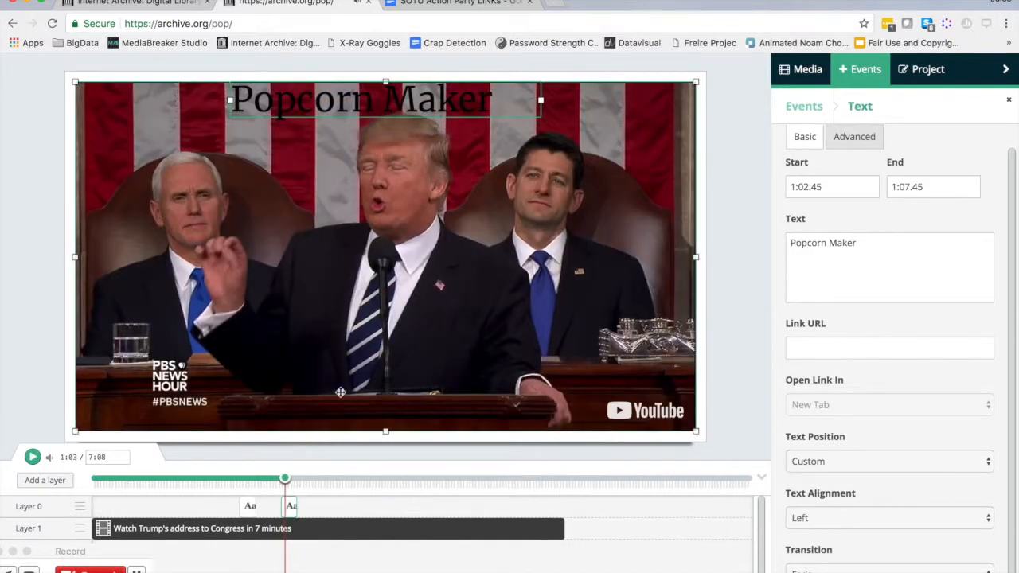
# - Move the playhead to 1:09 and add an image event there on Layer 0
pyautogui.moveTo(285, 478); pyautogui.dragTo(299, 479)
pyautogui.click(807, 69)
pyautogui.click(864, 69)
pyautogui.click(844, 192)
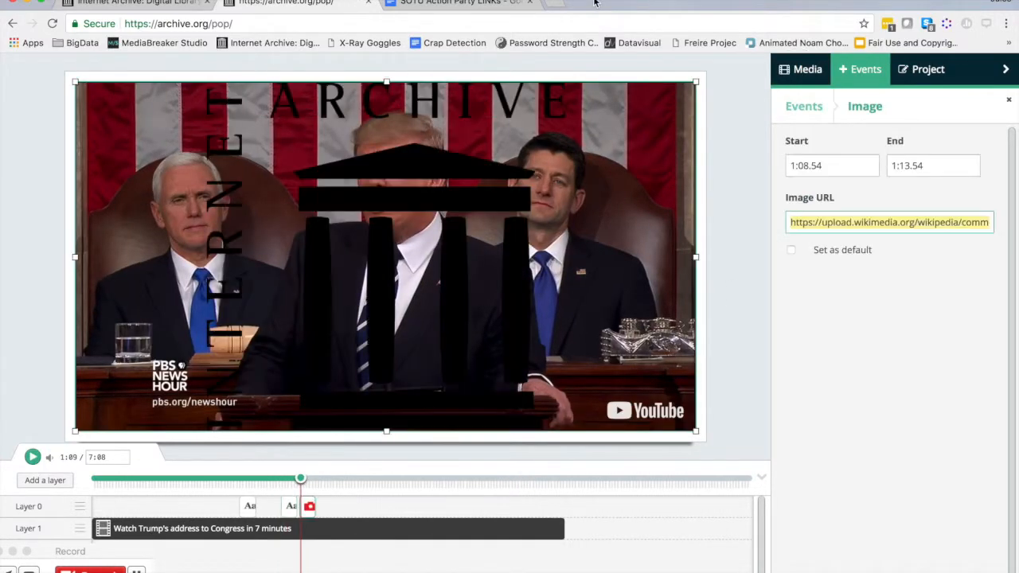
# - Check the SOTU Action Party LINKs document and open Wikimedia Commons in a new browser tab
pyautogui.click(457, 7)
pyautogui.click(451, 313)
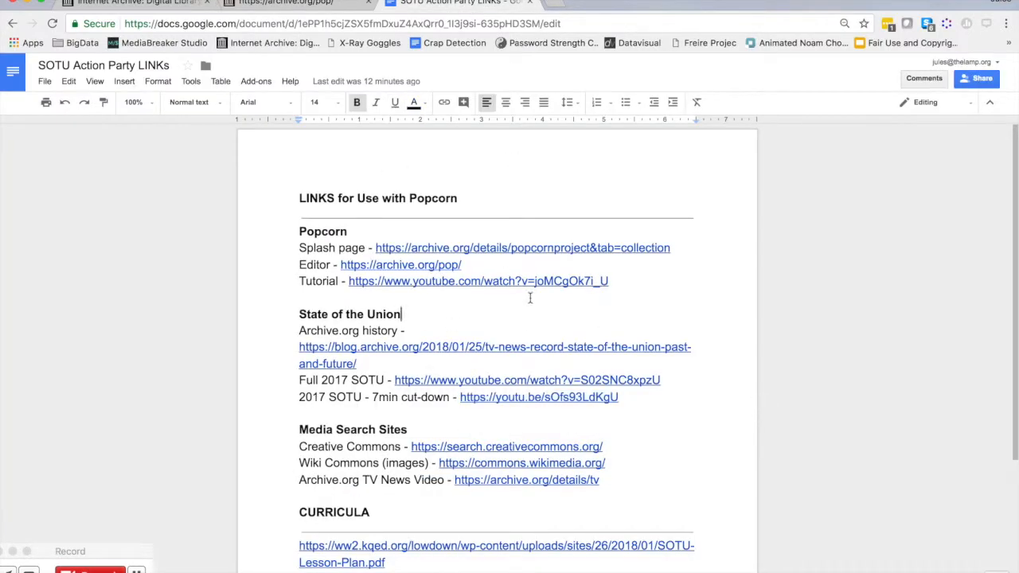
pyautogui.click(315, 4)
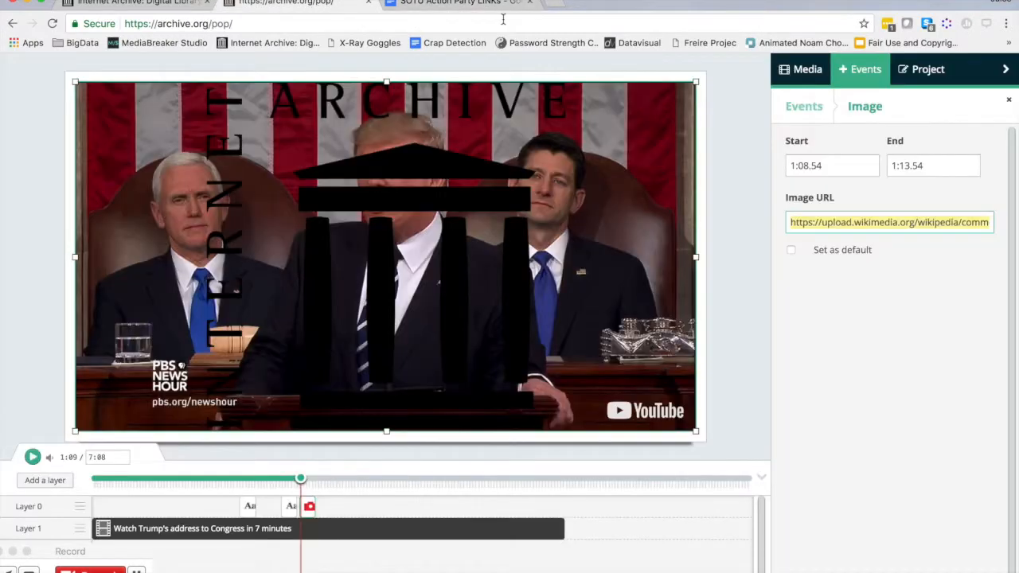
pyautogui.press('super+t')
pyautogui.write('wiki')
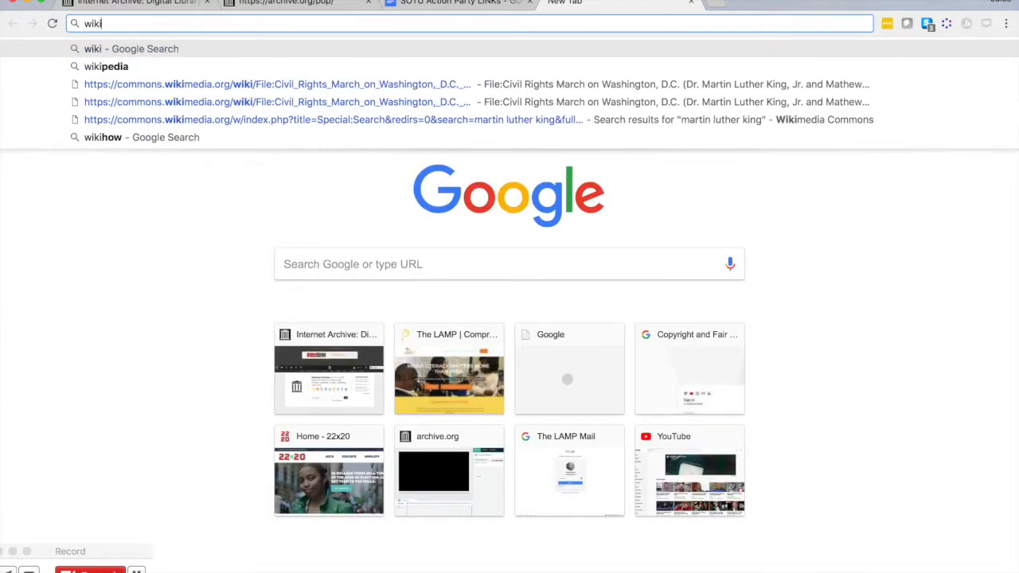
pyautogui.press('BackSpace')
pyautogui.write('ic')
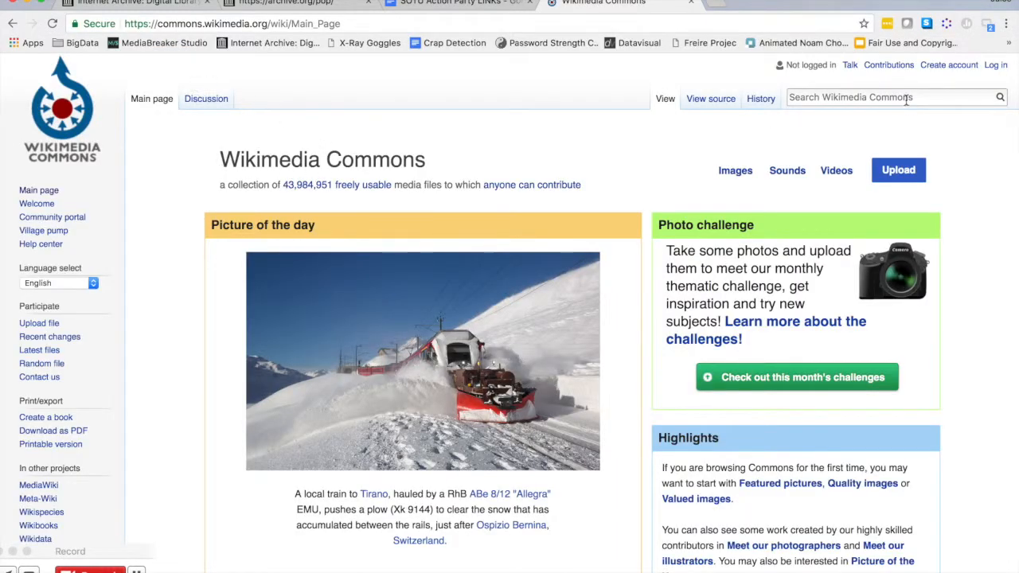
# - Search Wikimedia Commons for "state of the union" and for Martin Luther King, Jr., and open the file page of the Civil Rights March on Washington photo
pyautogui.click(883, 99)
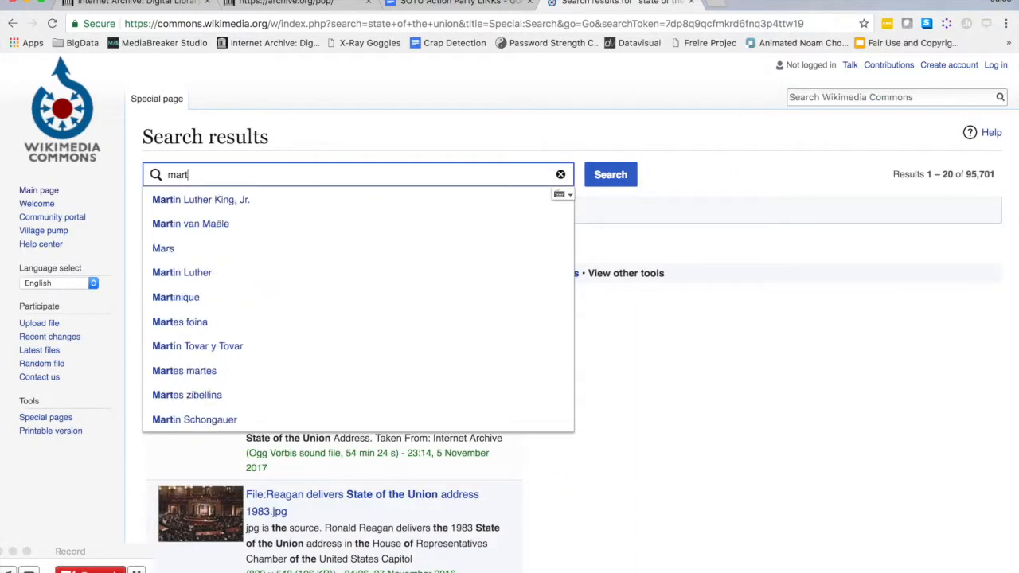
pyautogui.click(205, 200)
pyautogui.scroll(-1, 226, 226)
pyautogui.click(226, 225)
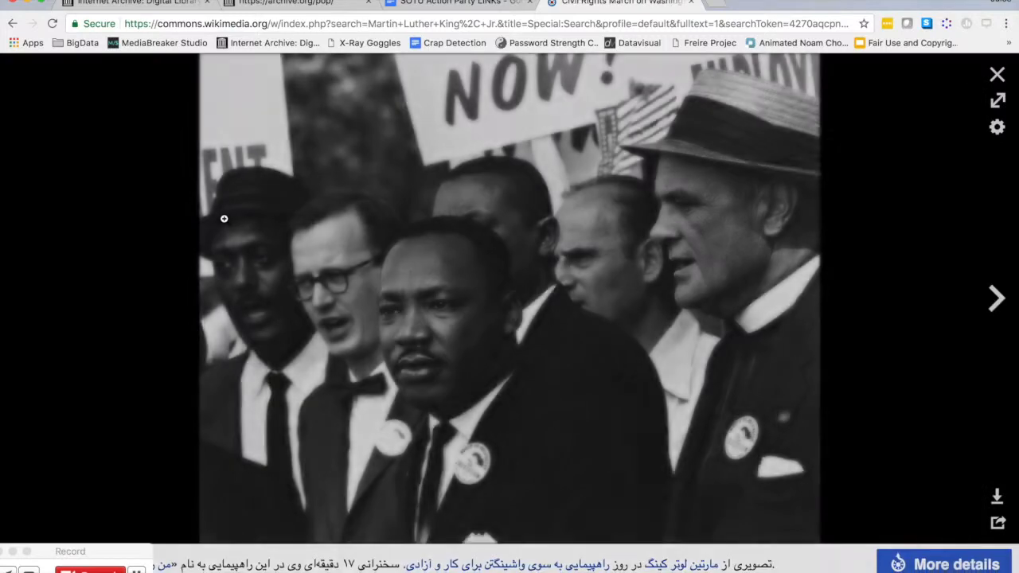
pyautogui.click(940, 565)
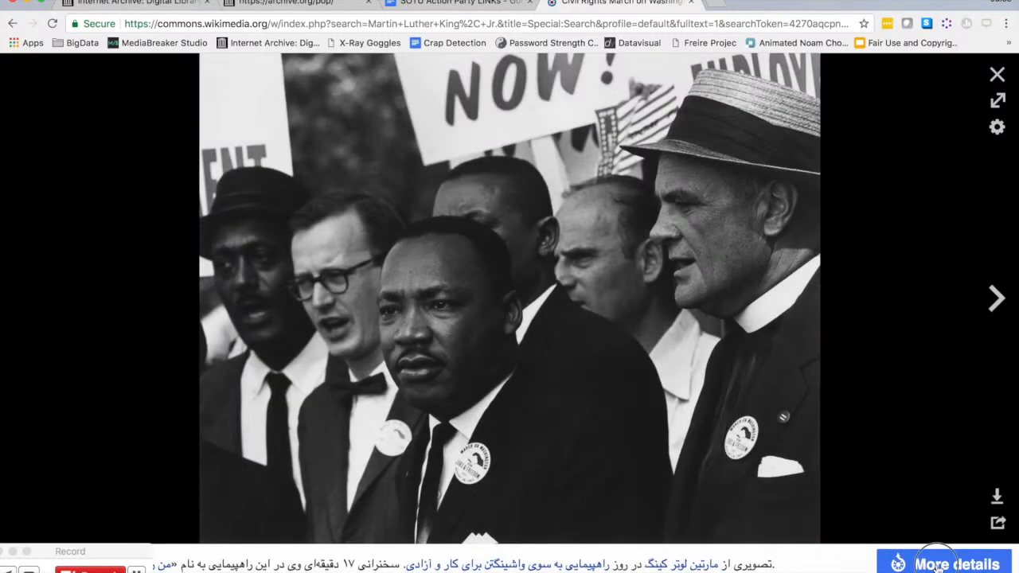
pyautogui.rightClick(476, 385)
pyautogui.click(833, 540)
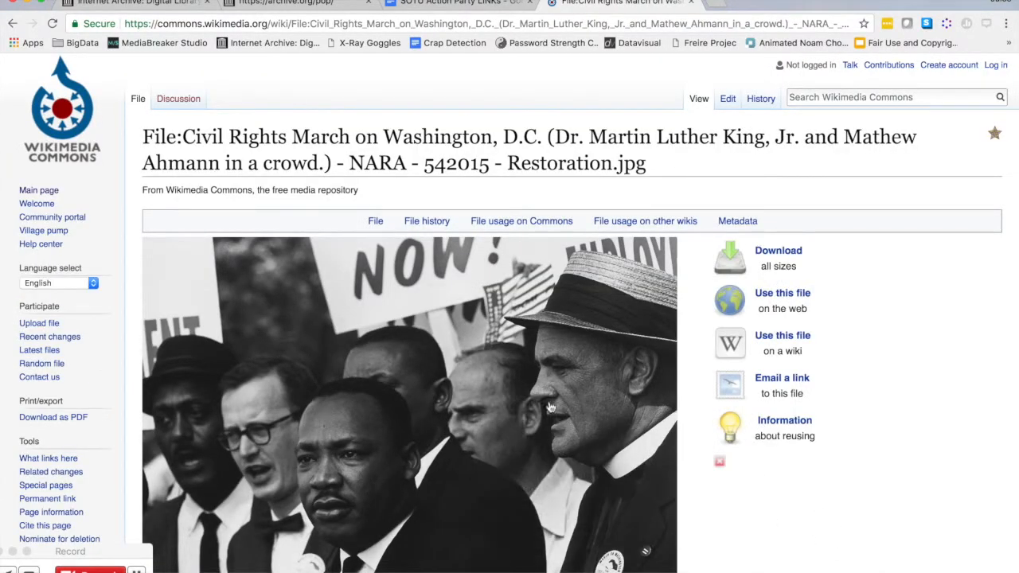
# - Copy the photo's image address and use it as the image event's Image URL in Popcorn Editor
pyautogui.scroll(-3, 485, 250)
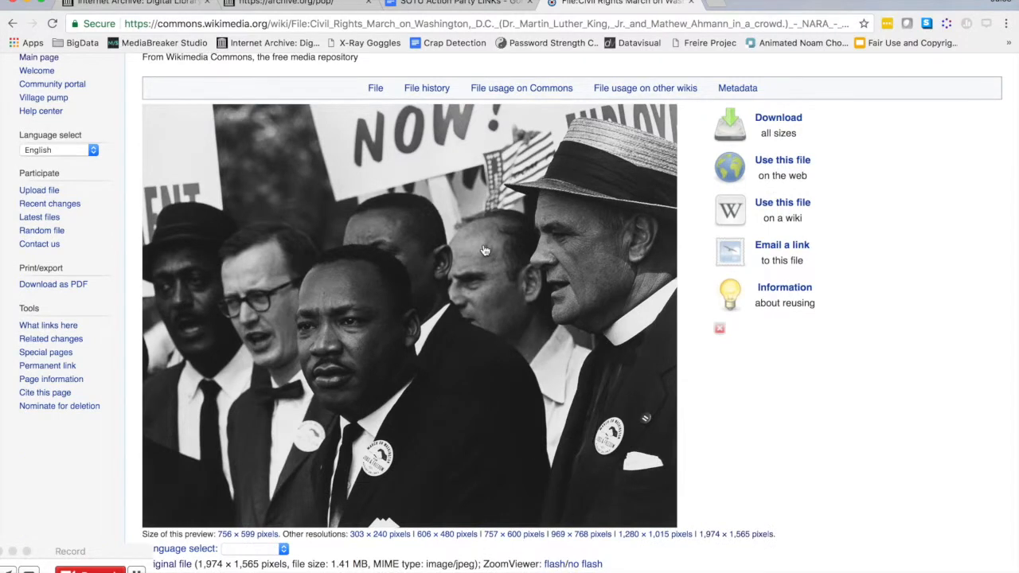
pyautogui.rightClick(484, 250)
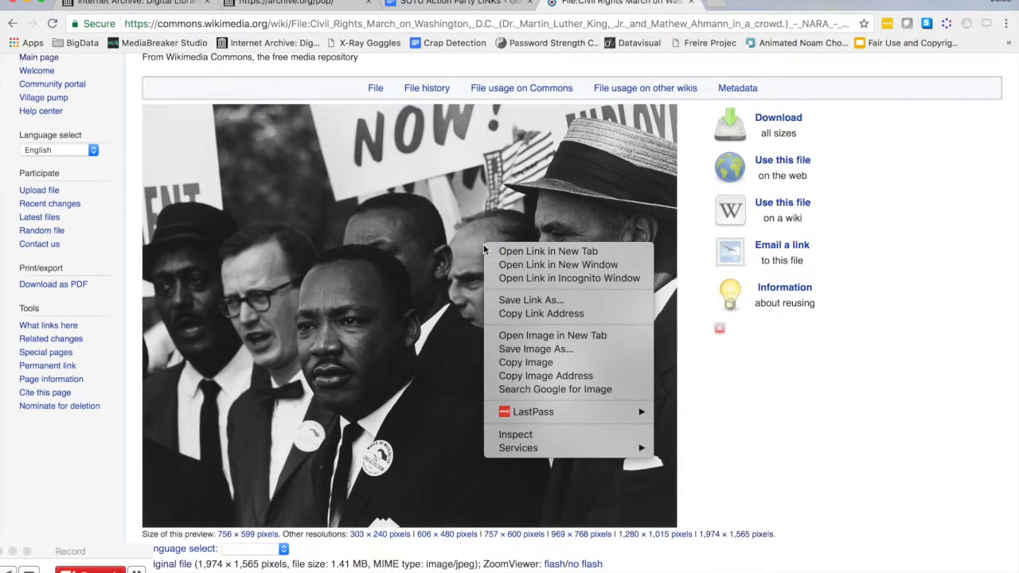
pyautogui.click(566, 376)
pyautogui.click(287, 5)
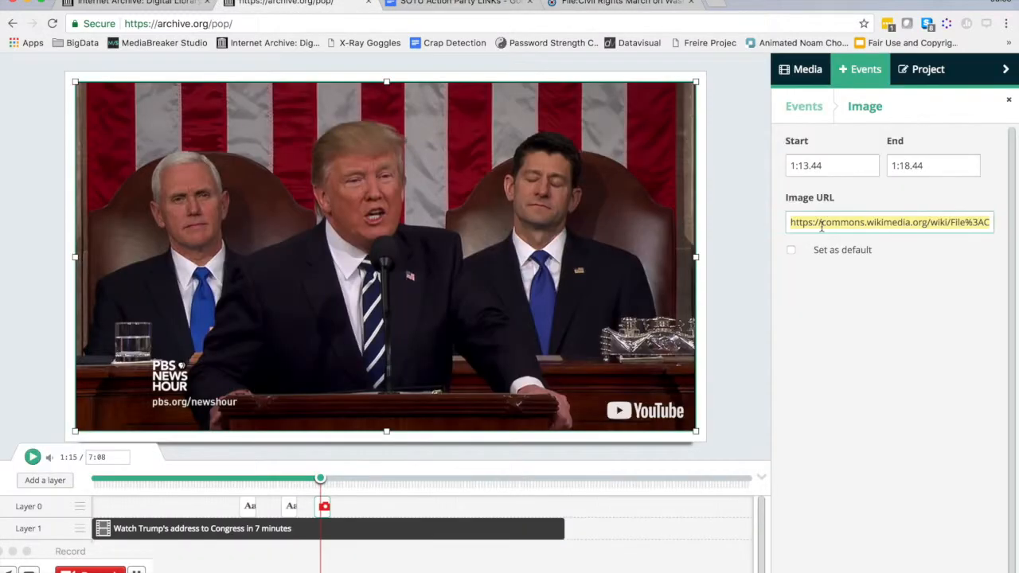
pyautogui.press('super+v')
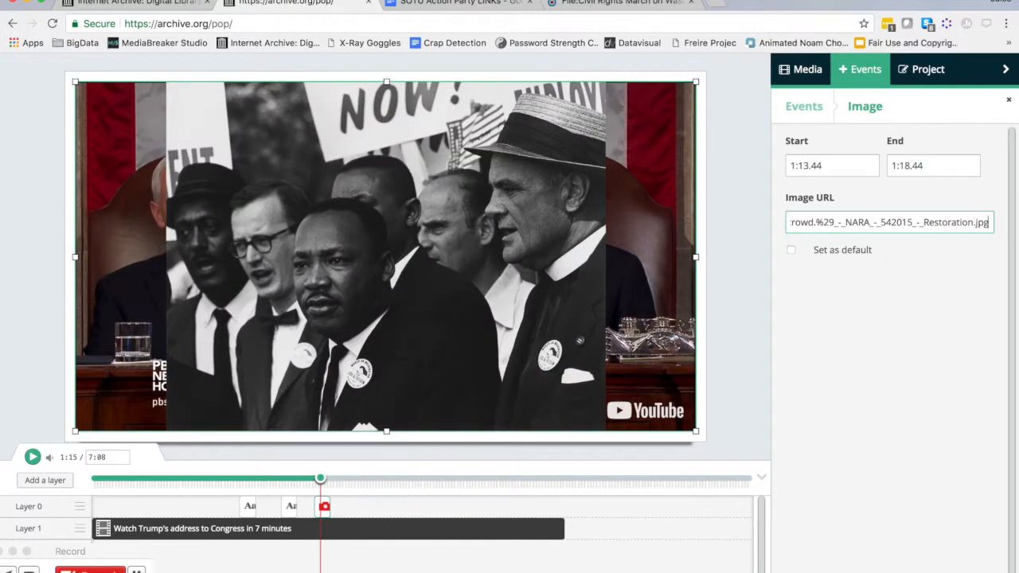
# - Play the timeline from just before the image event to preview the photo over the video
pyautogui.click(325, 482)
pyautogui.moveTo(323, 481); pyautogui.dragTo(314, 482)
pyautogui.press('space')
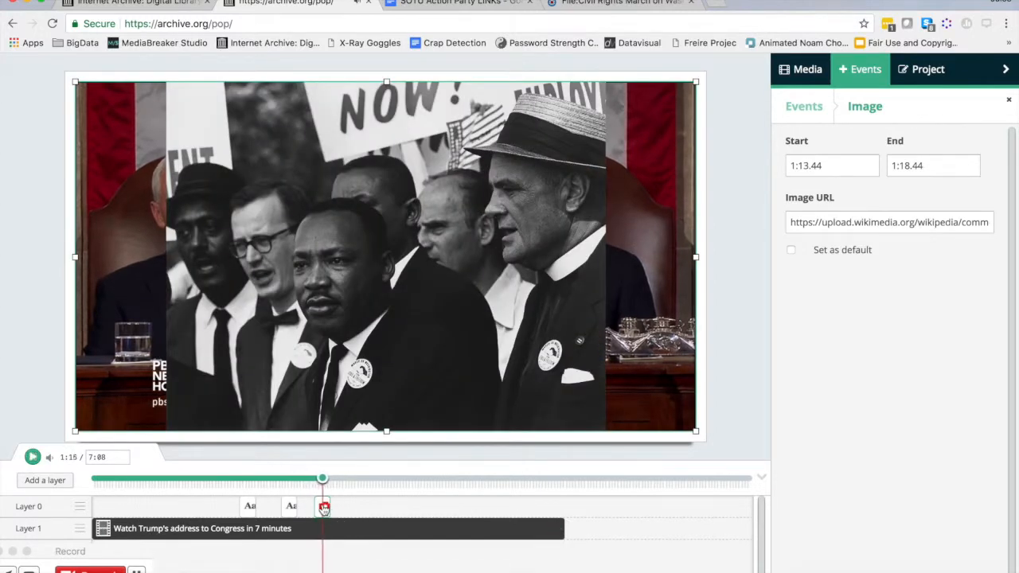
pyautogui.press('space')
# - Reduce the photo's height, reposition it over the video frame, and move the playhead to 1:23
pyautogui.moveTo(332, 266)
pyautogui.mouseDown()
pyautogui.moveTo(434, 269)
pyautogui.moveTo(320, 257)
pyautogui.mouseUp()
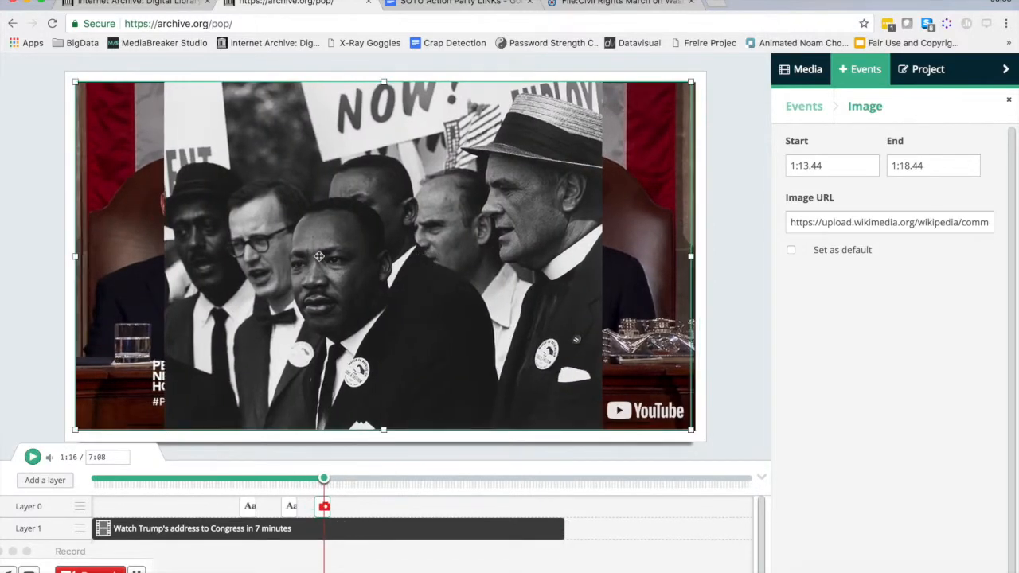
pyautogui.moveTo(690, 430); pyautogui.dragTo(619, 260)
pyautogui.moveTo(331, 264); pyautogui.dragTo(243, 182)
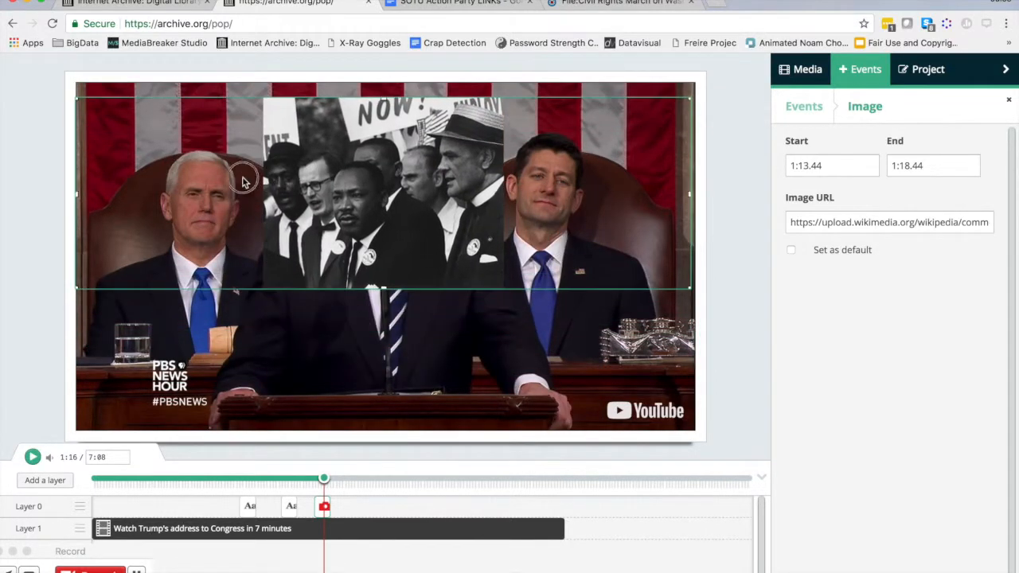
pyautogui.moveTo(213, 250); pyautogui.dragTo(271, 374)
pyautogui.moveTo(280, 478); pyautogui.dragTo(342, 478)
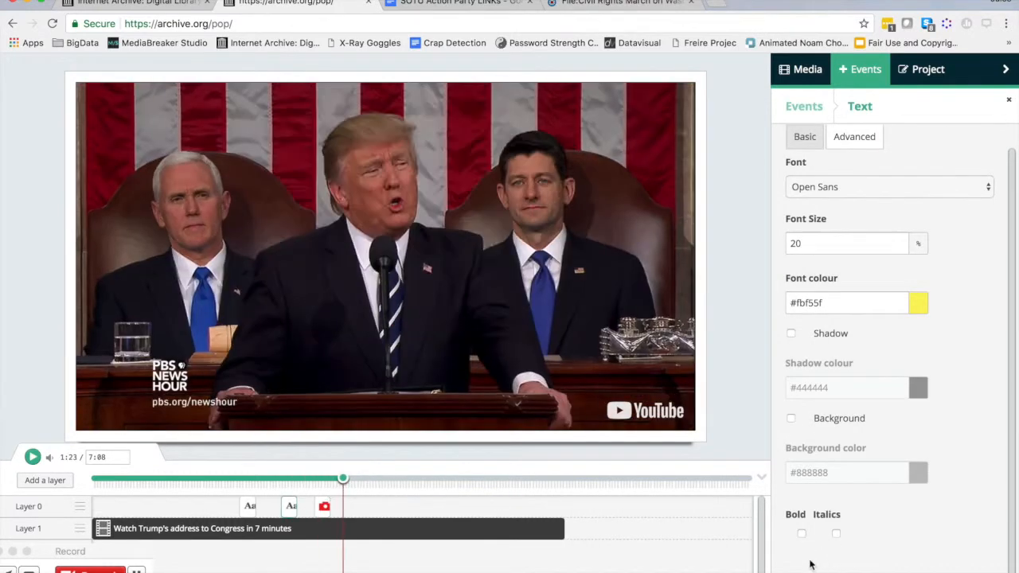
# - Title the project "JB State of the Union Practice v1" and save it
pyautogui.click(926, 74)
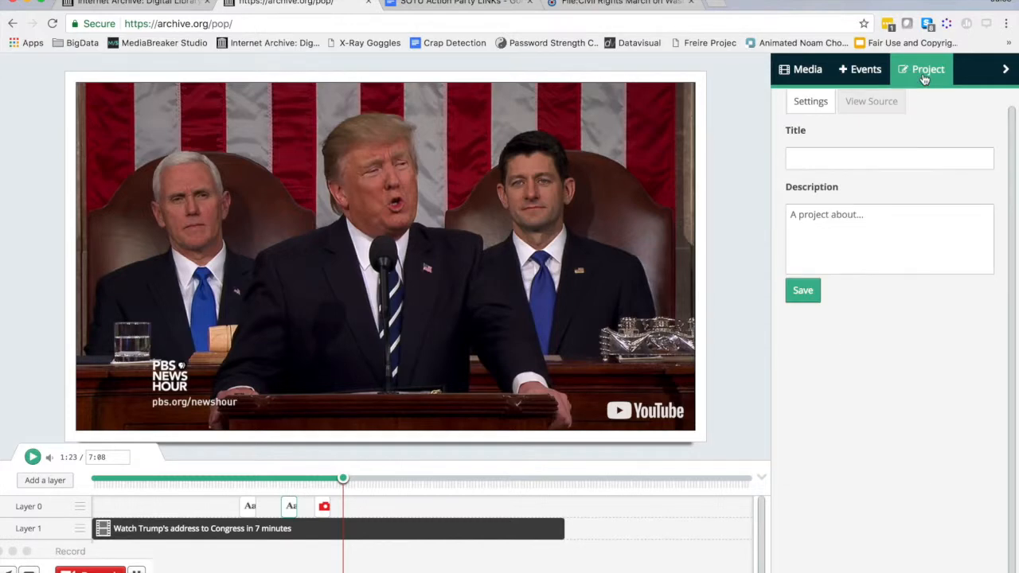
pyautogui.click(889, 158)
pyautogui.write('St State of the Un')
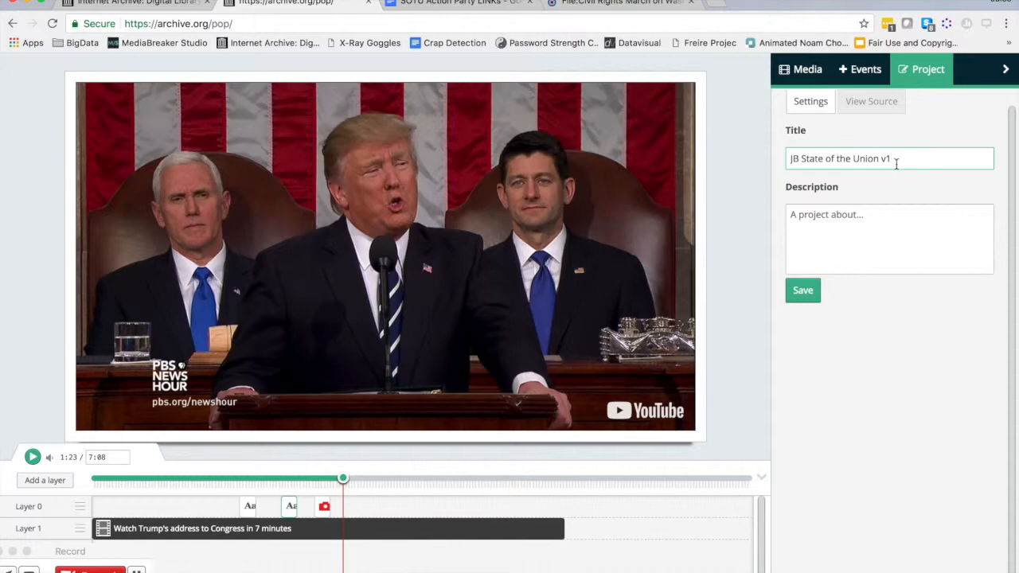
pyautogui.write('Practice')
pyautogui.click(910, 228)
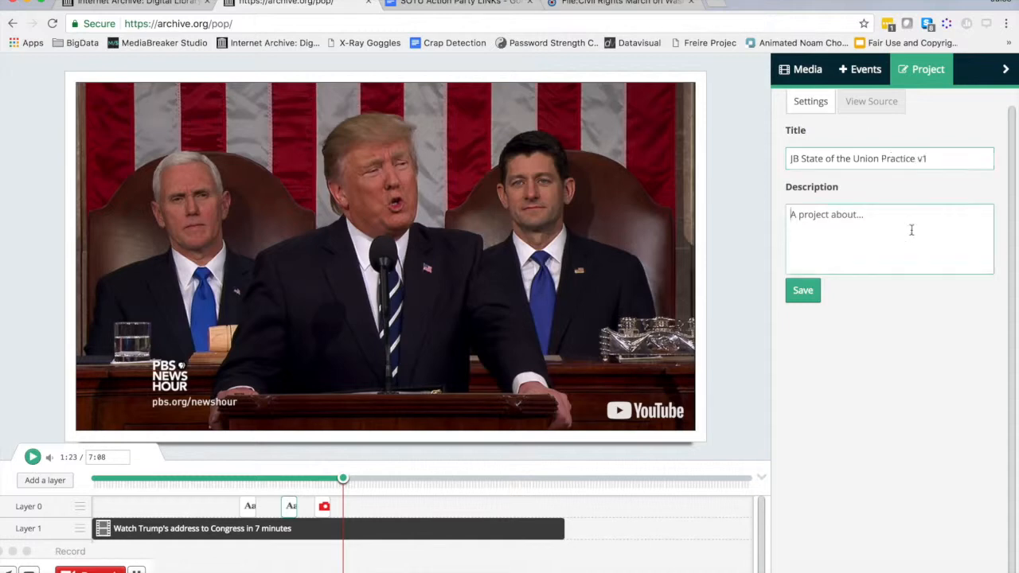
pyautogui.click(806, 291)
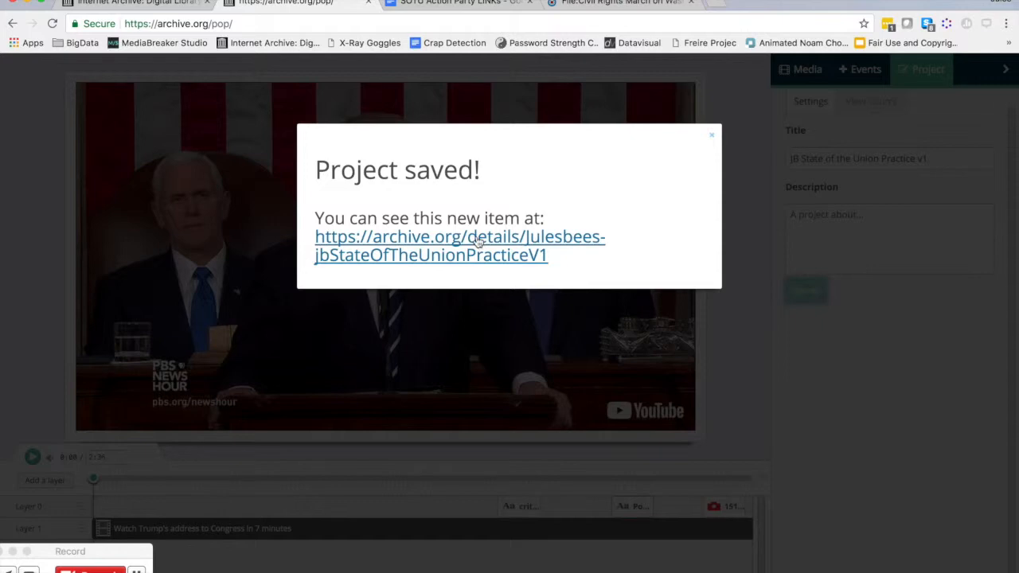
# - View the saved project's archive.org page, close it, and open the project link again
pyautogui.click(478, 242)
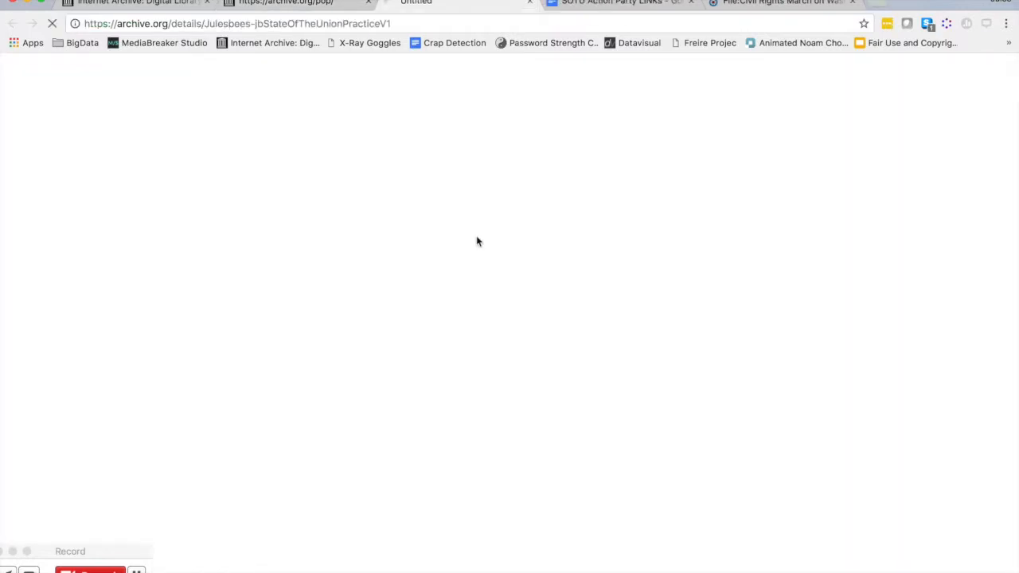
pyautogui.click(318, 4)
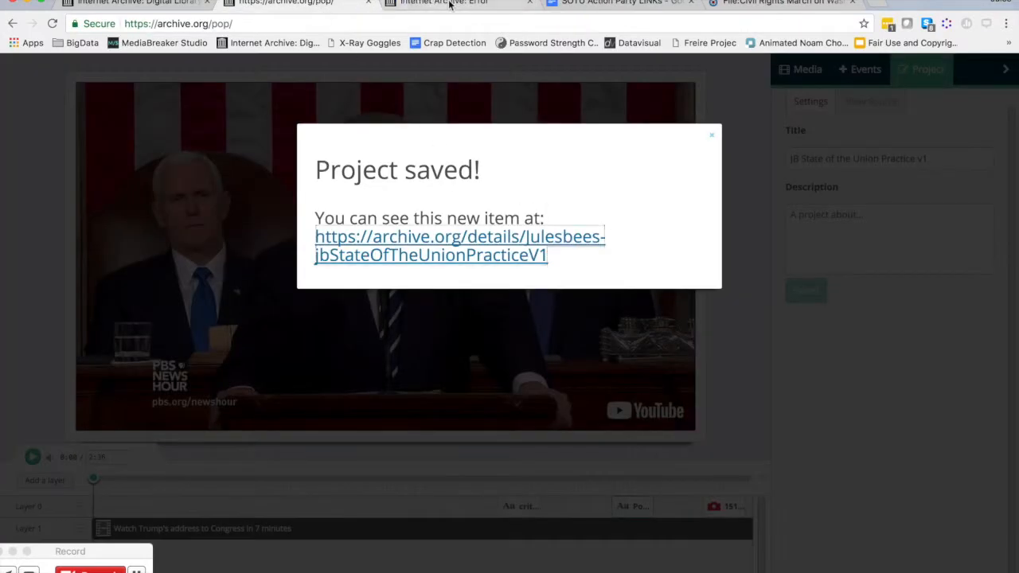
pyautogui.click(449, 4)
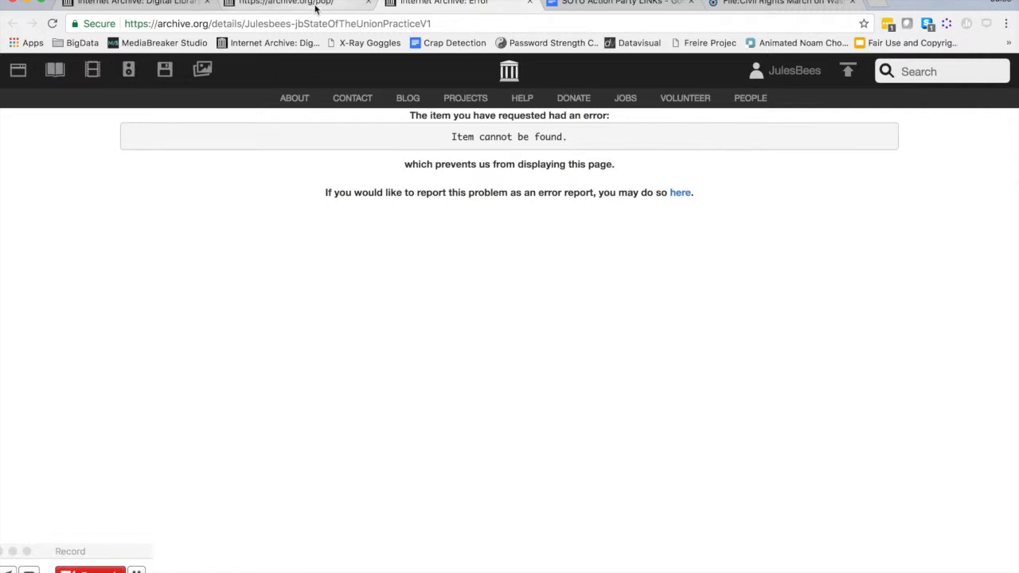
pyautogui.click(530, 3)
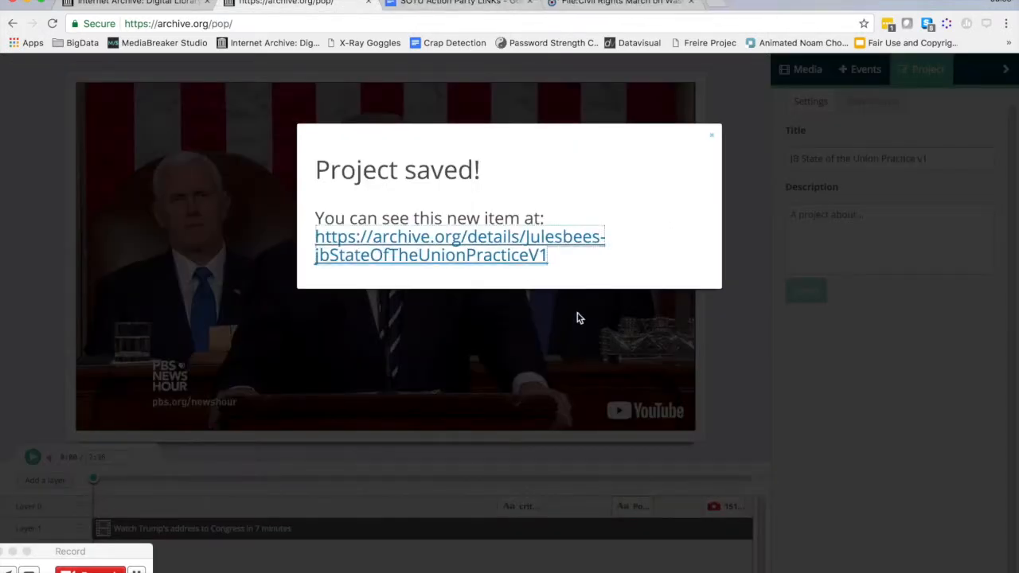
pyautogui.click(527, 257)
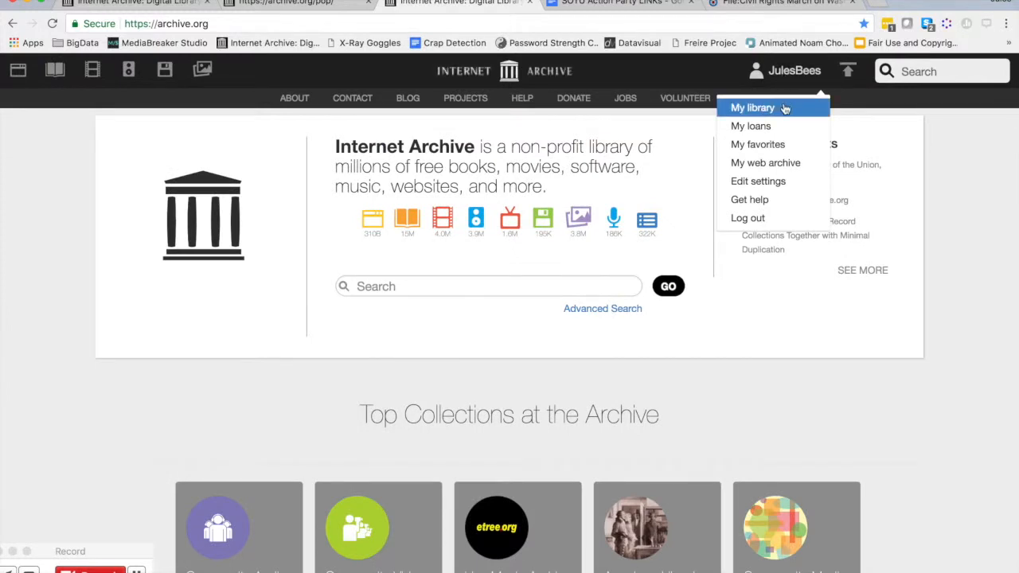
# - Open the uploaded "State of the Union History v1" from the account library, start a remix of it, and scrub through its timeline
pyautogui.click(779, 112)
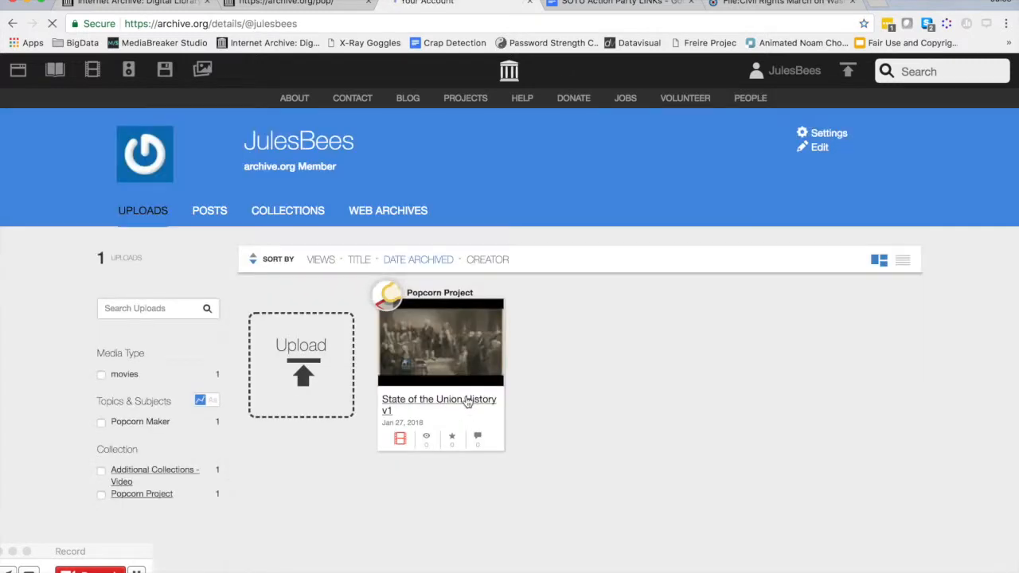
pyautogui.click(468, 402)
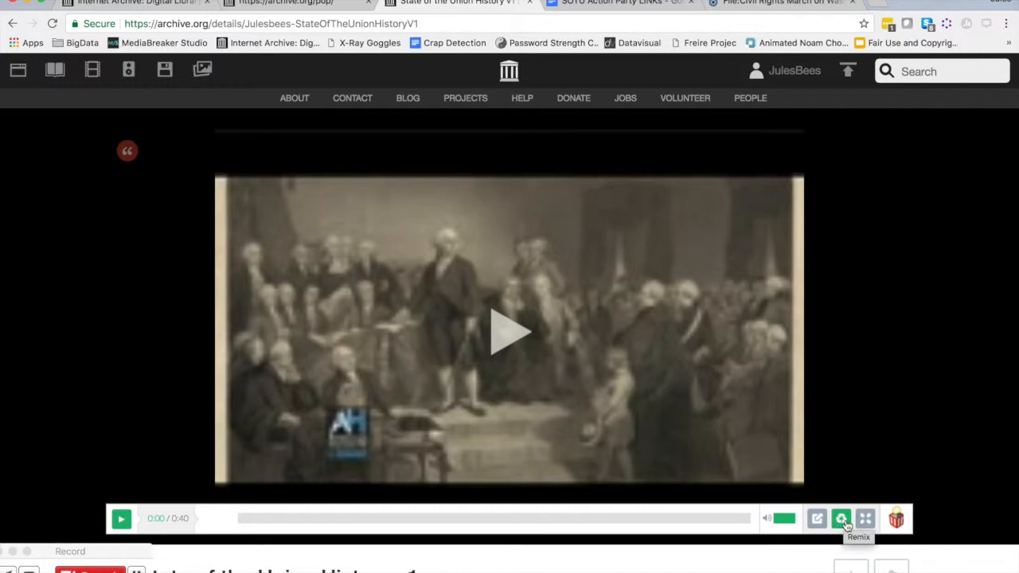
pyautogui.click(842, 520)
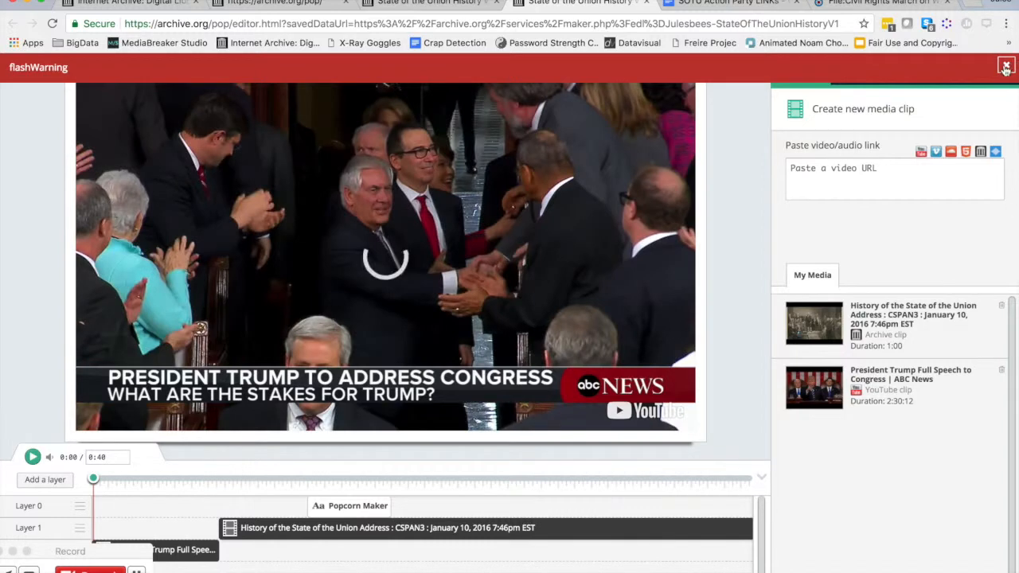
pyautogui.click(1005, 67)
pyautogui.moveTo(94, 482); pyautogui.dragTo(373, 480)
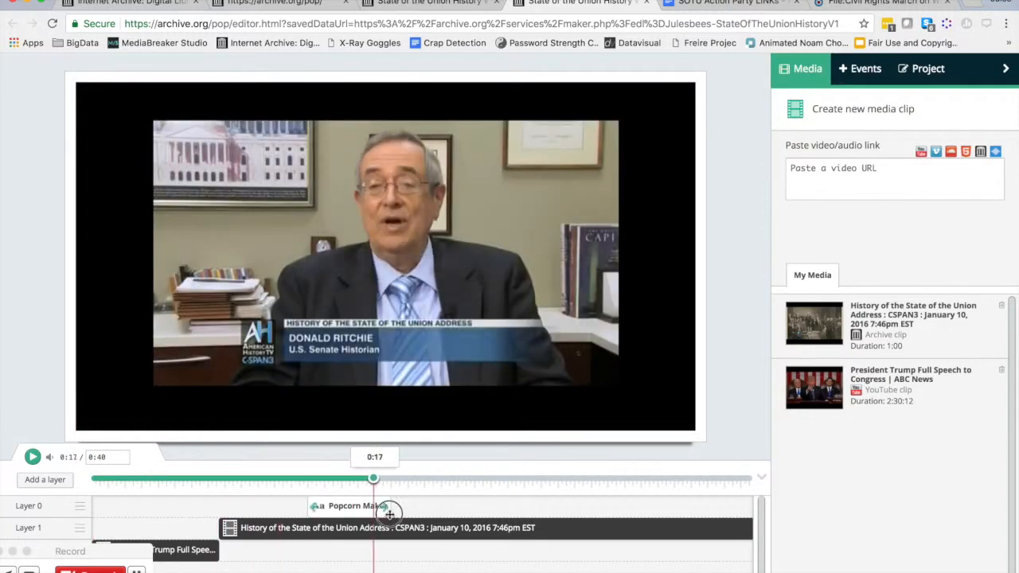
# - Title the remix "JB State of the Union Practice v2", save it as a new item, highlight its link, and close the confirmation
pyautogui.click(920, 69)
pyautogui.click(847, 156)
pyautogui.write('JB State of the Union Practice v2')
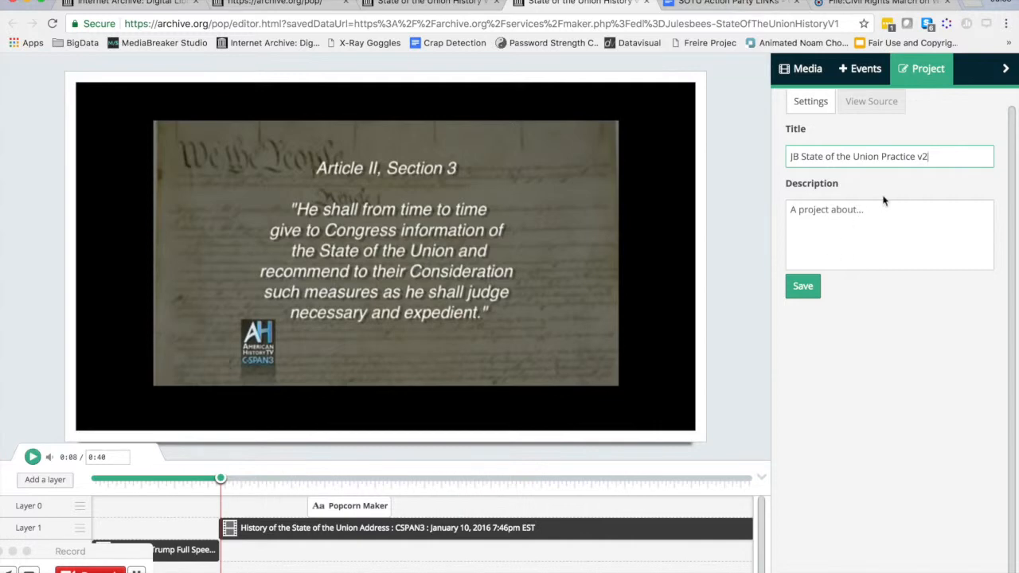
pyautogui.click(811, 285)
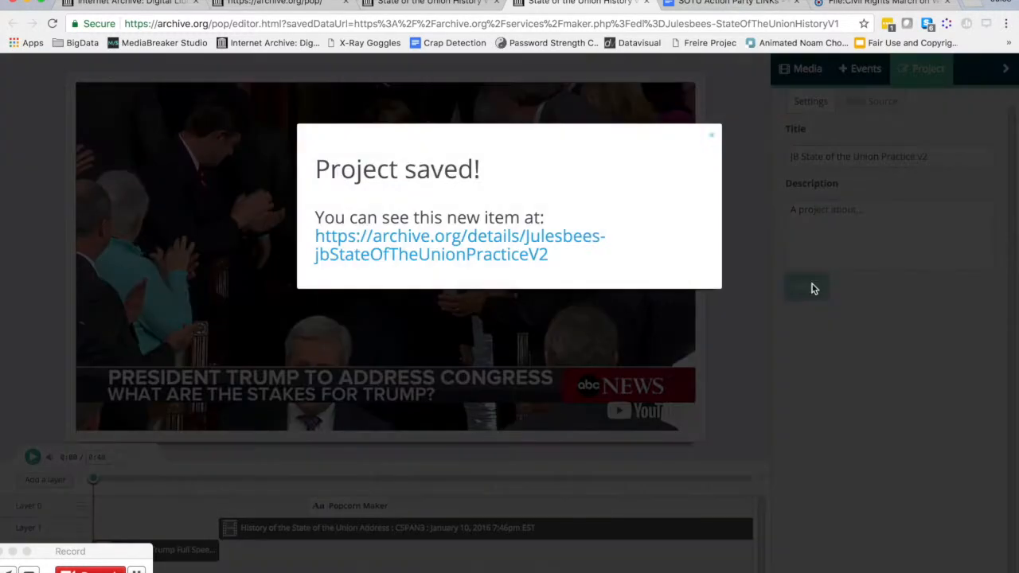
pyautogui.moveTo(619, 228); pyautogui.dragTo(315, 242)
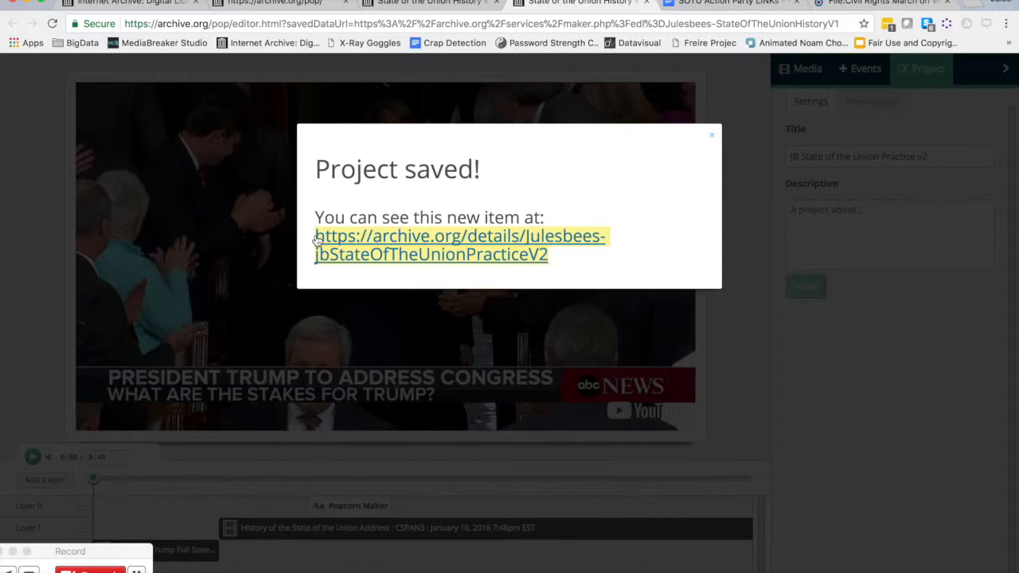
pyautogui.click(713, 139)
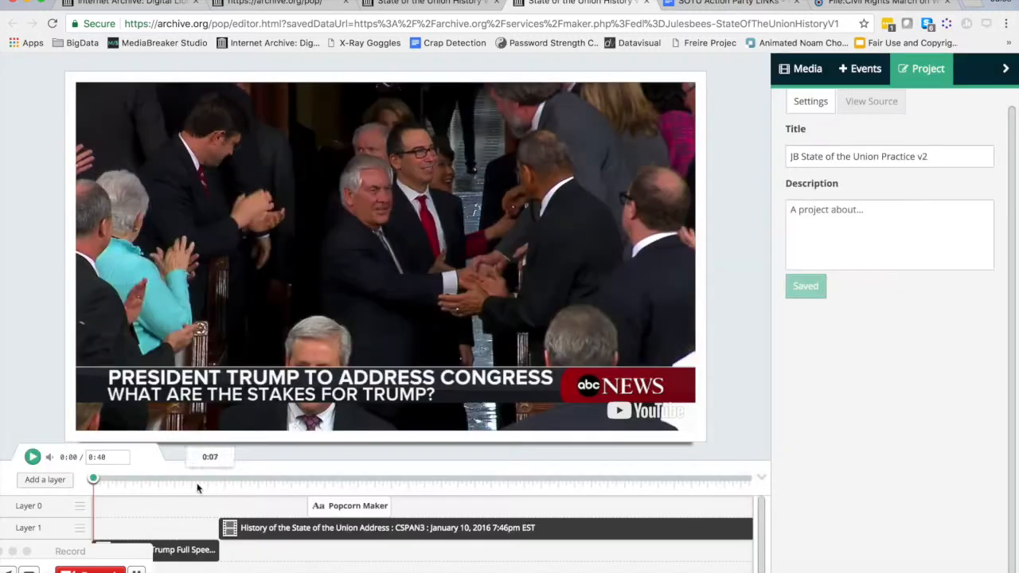
# - Move the History of the State of the Union clip on Layer 1 to start at 0:00, overlapping the Trump speech clip
pyautogui.click(191, 552)
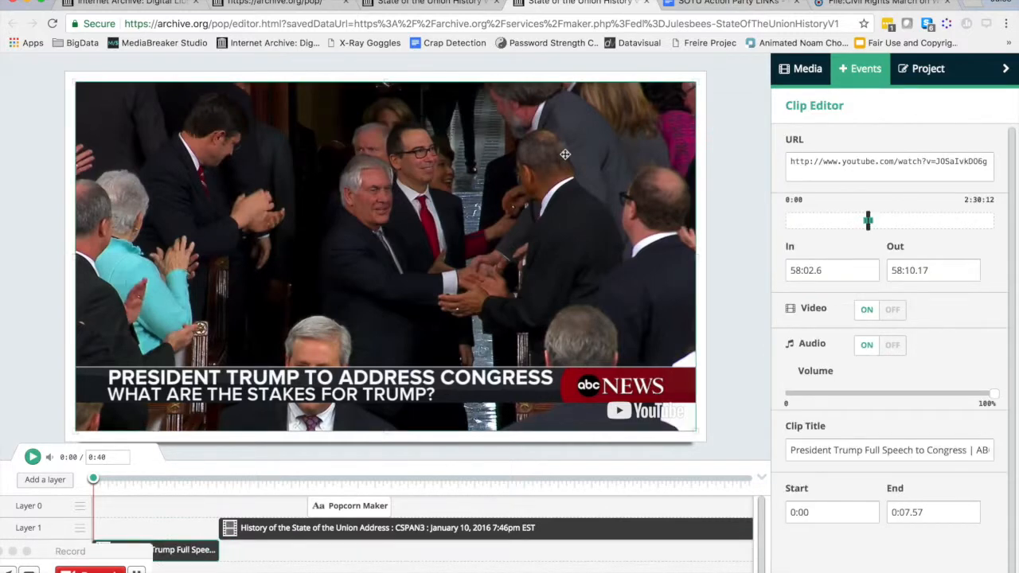
pyautogui.click(803, 69)
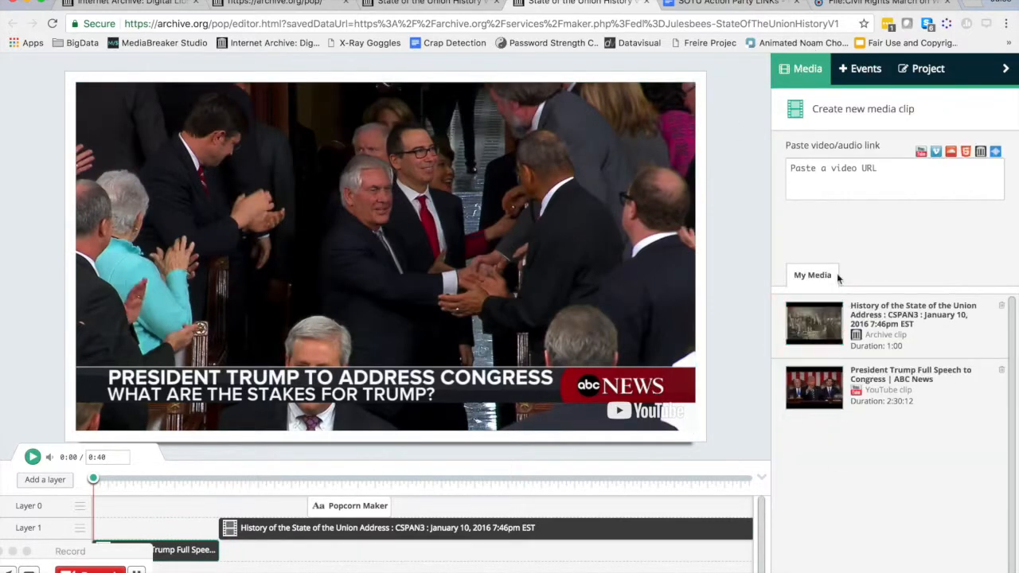
pyautogui.moveTo(93, 480); pyautogui.dragTo(236, 498)
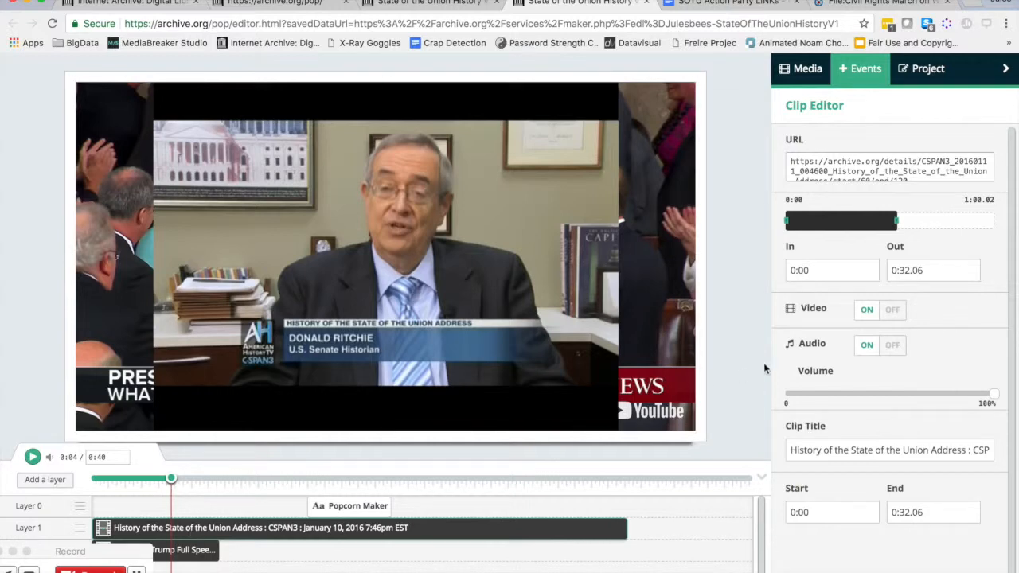
# - Turn off the Trump speech clip's audio, move the clip to the start of Layer 0, and play the overlapping clips
pyautogui.click(198, 551)
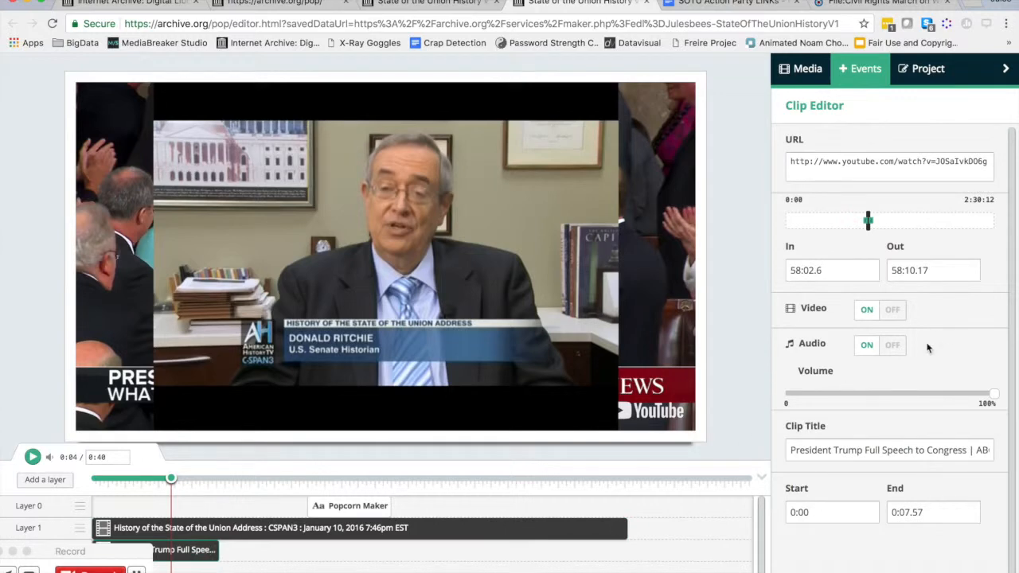
pyautogui.click(892, 345)
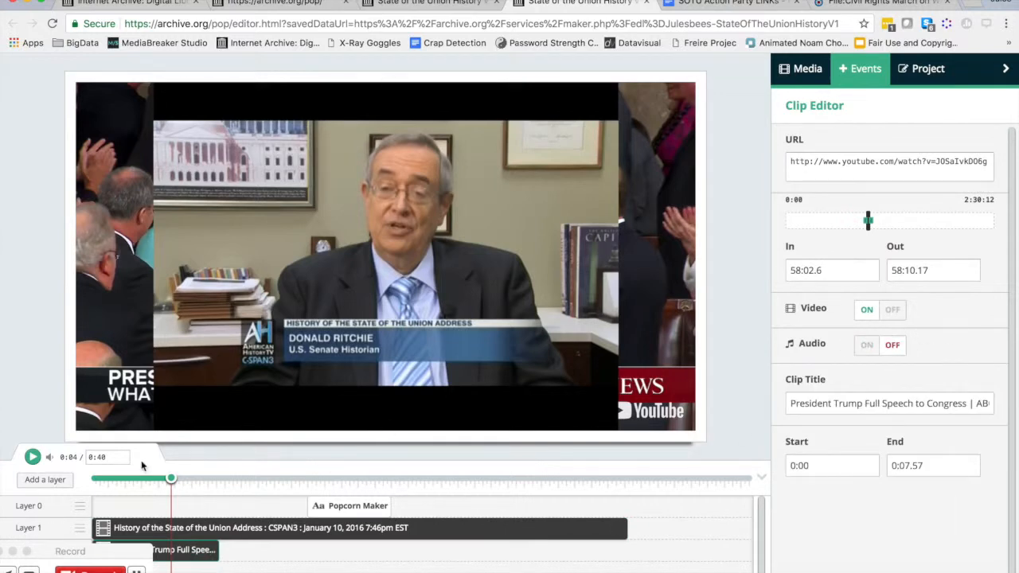
pyautogui.moveTo(183, 549); pyautogui.dragTo(162, 505)
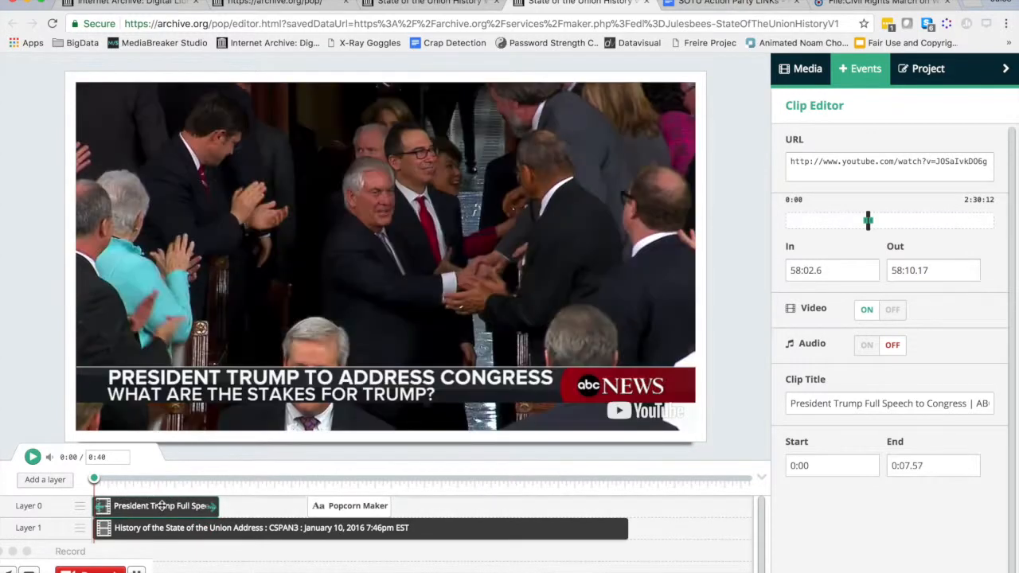
pyautogui.press('space')
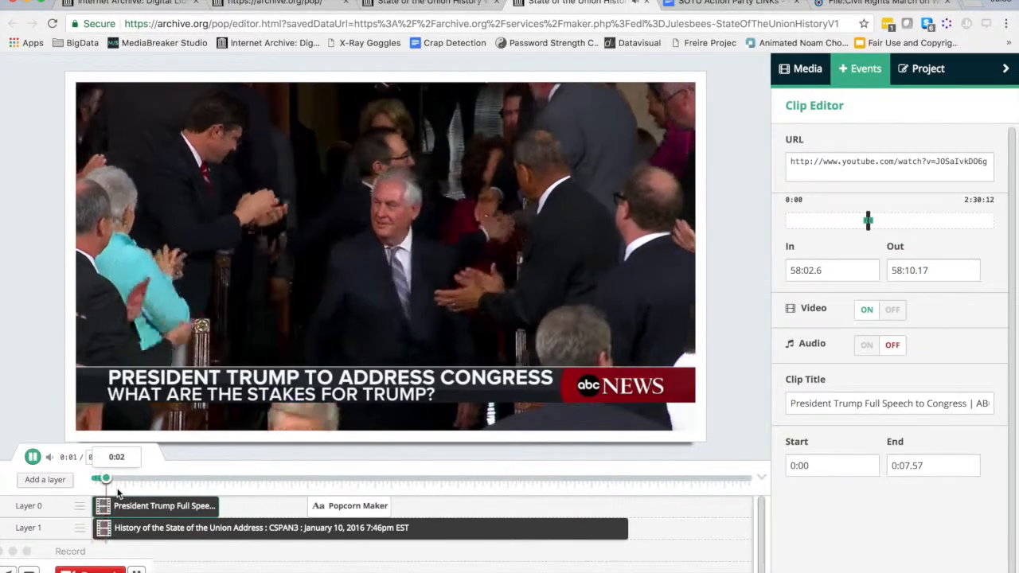